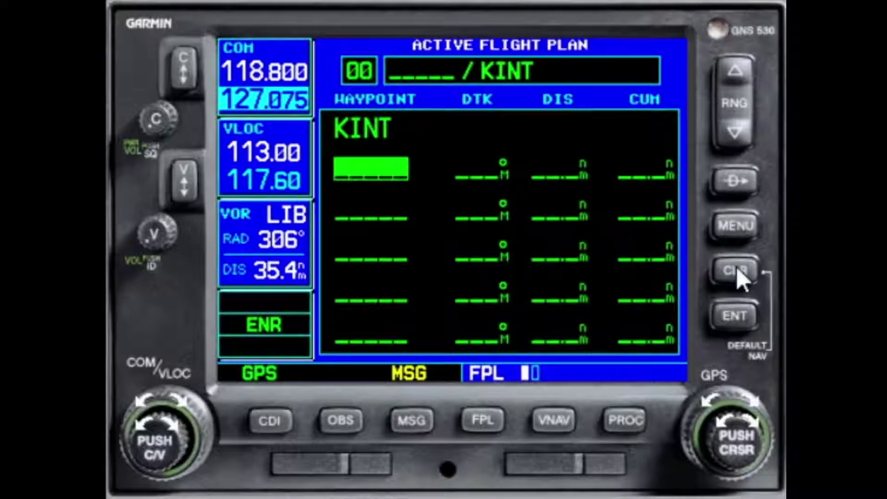
# Spell USR1 as the waypoint after KINT and accept creating it as a new user waypoint
pyautogui.click(753, 420)
pyautogui.scroll(6, 752, 420)
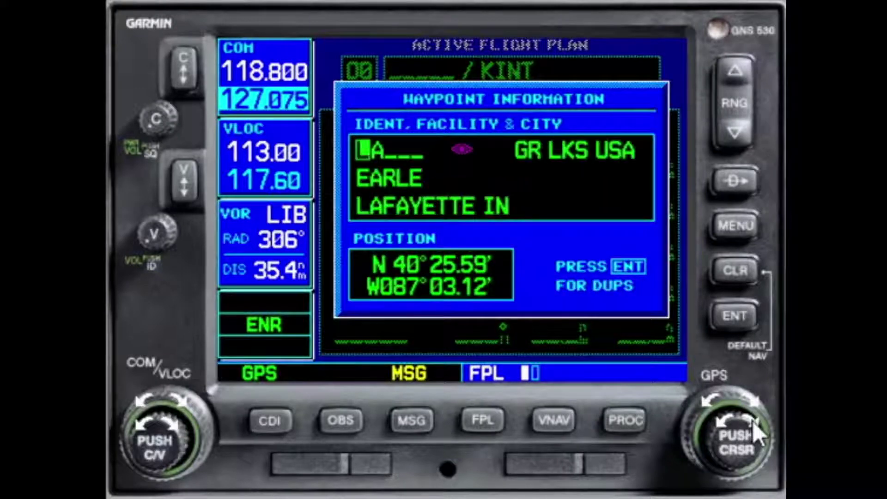
pyautogui.scroll(2, 753, 421)
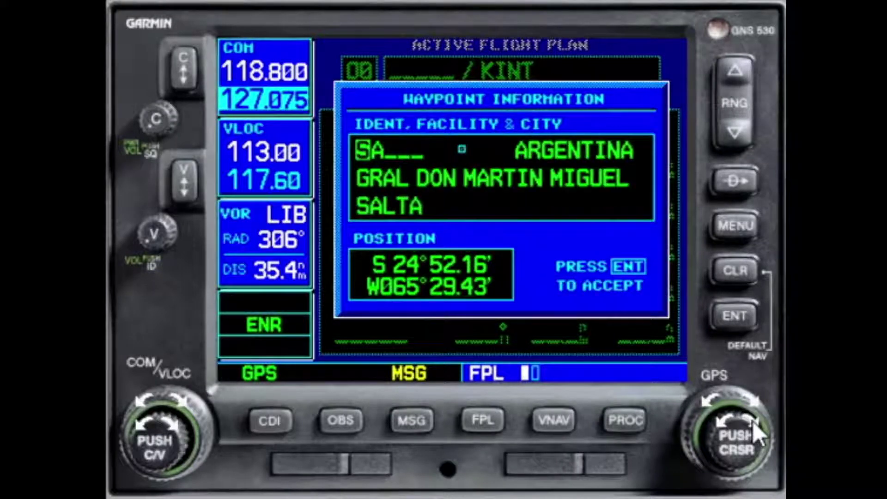
pyautogui.scroll(2, 752, 422)
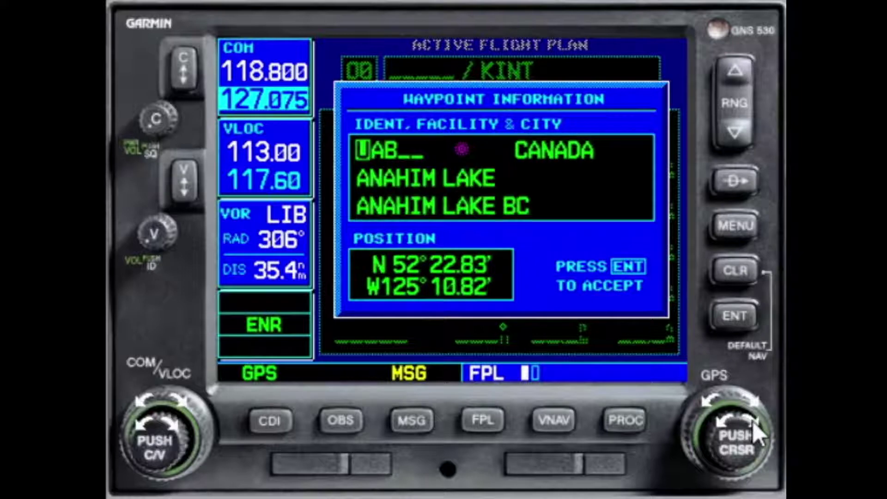
pyautogui.scroll(1, 741, 398)
pyautogui.scroll(4, 744, 419)
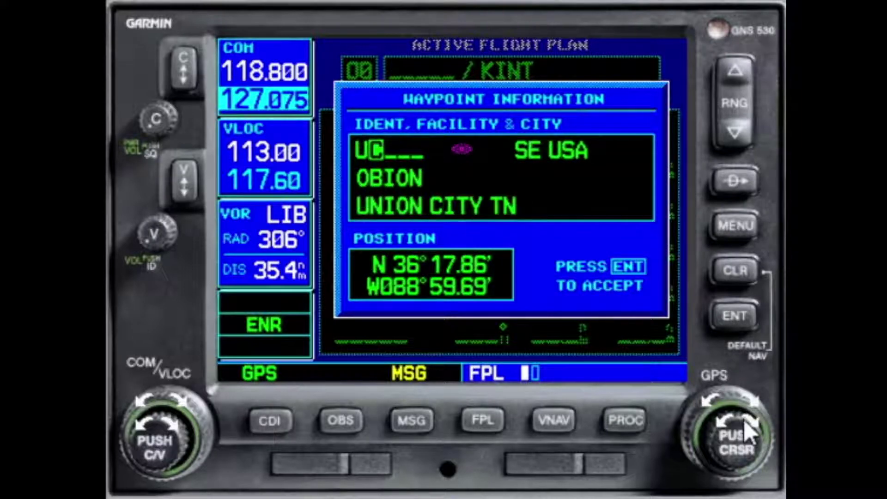
pyautogui.scroll(2, 753, 422)
pyautogui.scroll(3, 746, 429)
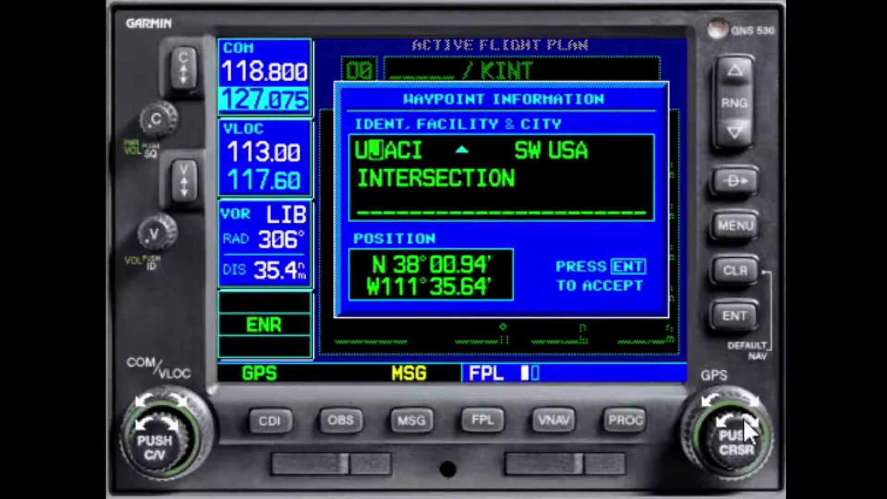
pyautogui.scroll(7, 745, 420)
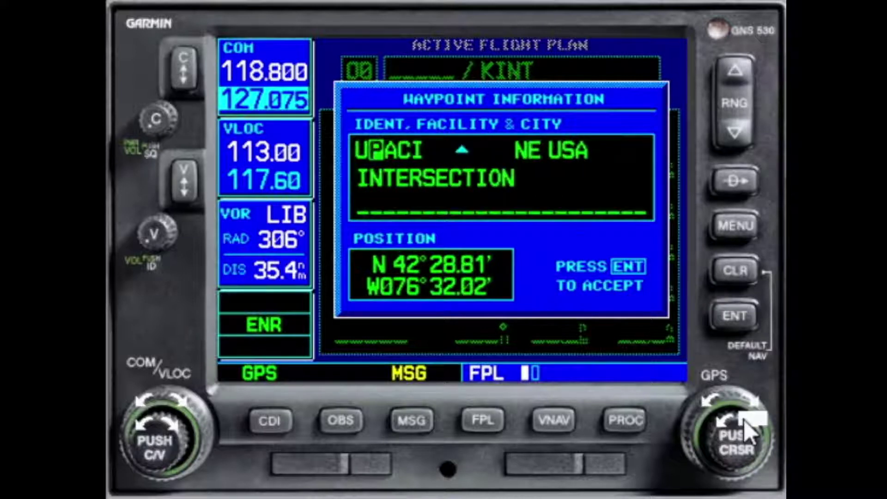
pyautogui.scroll(1, 744, 419)
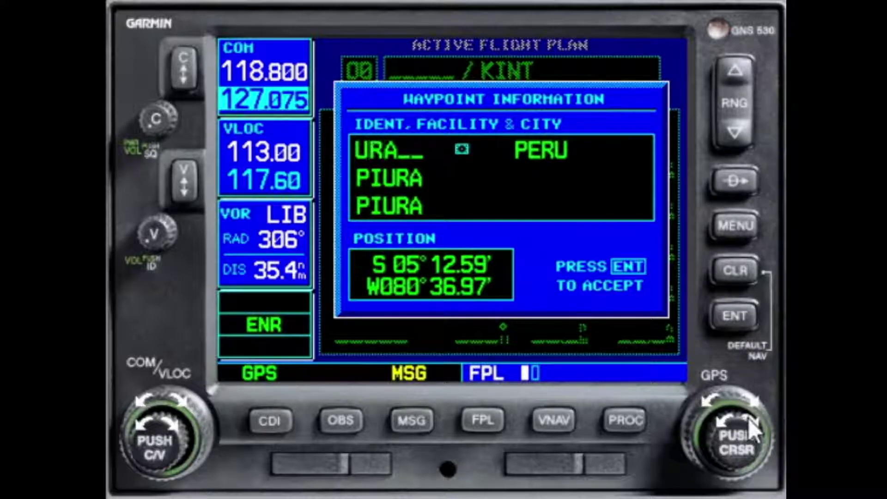
pyautogui.scroll(1, 748, 415)
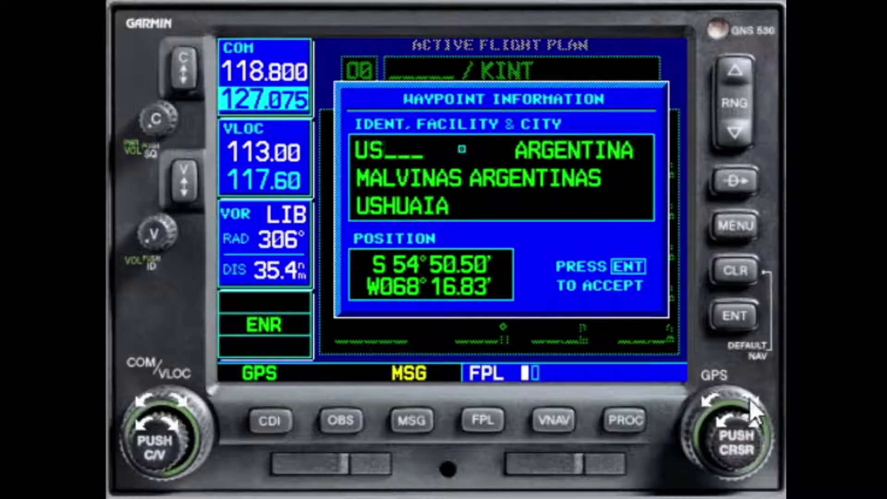
pyautogui.scroll(1, 749, 404)
pyautogui.scroll(2, 749, 418)
pyautogui.scroll(10, 749, 419)
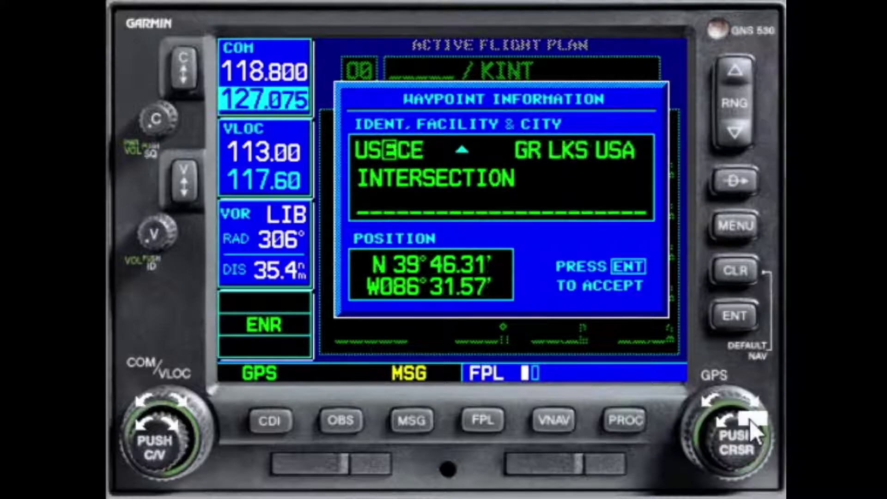
pyautogui.scroll(5, 749, 420)
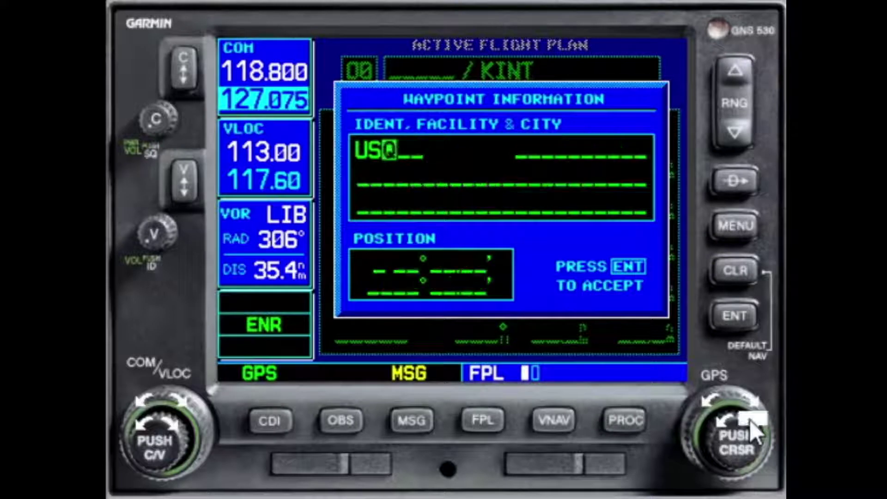
pyautogui.scroll(1, 749, 418)
pyautogui.scroll(1, 751, 400)
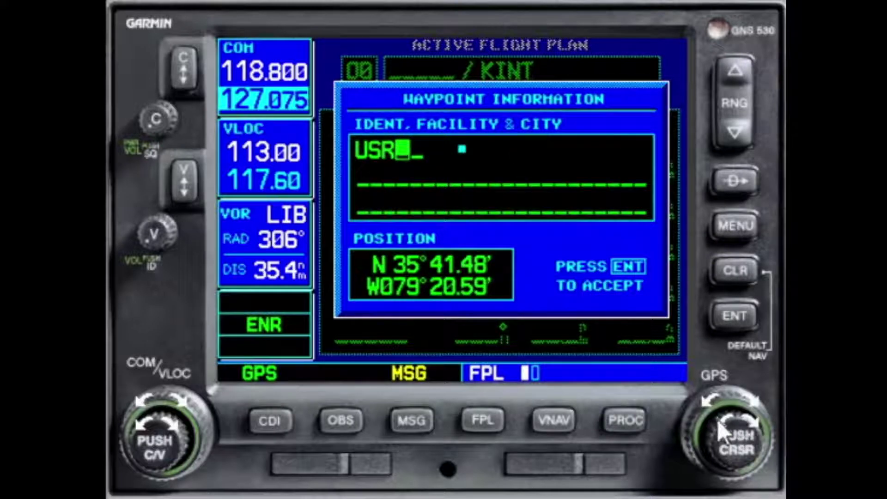
pyautogui.scroll(-8, 719, 425)
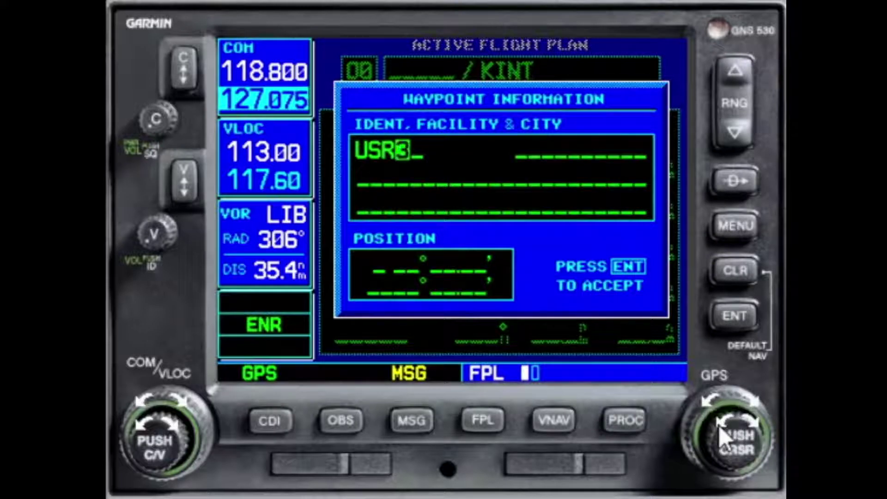
pyautogui.scroll(-1, 718, 426)
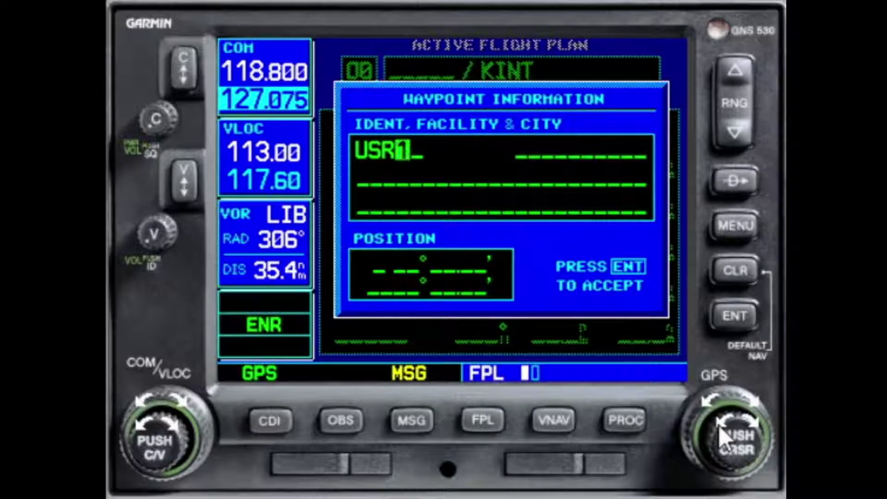
pyautogui.click(738, 316)
pyautogui.click(738, 315)
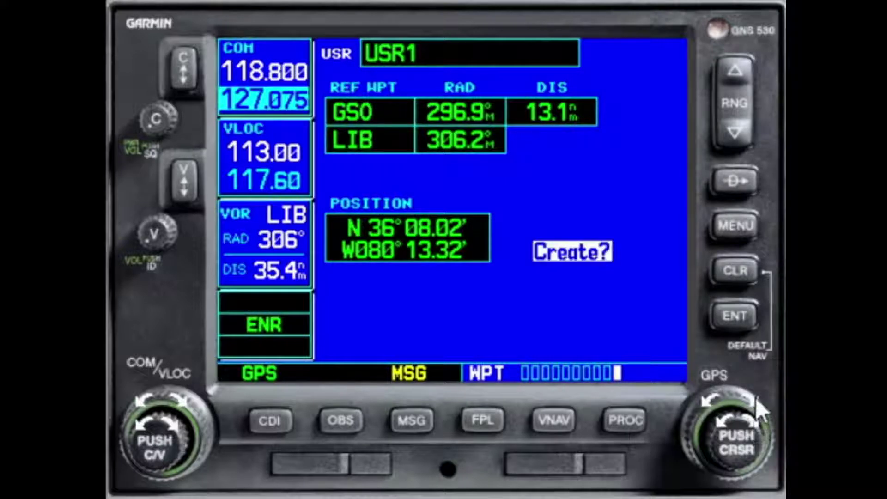
# Move past the LIB and GSO distance fields to the GSO radial field for editing
pyautogui.click(707, 406)
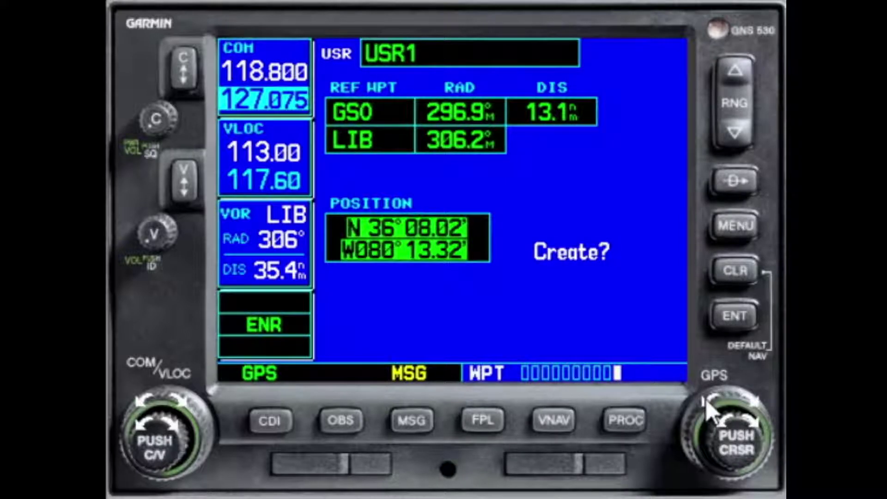
pyautogui.click(707, 405)
pyautogui.click(708, 405)
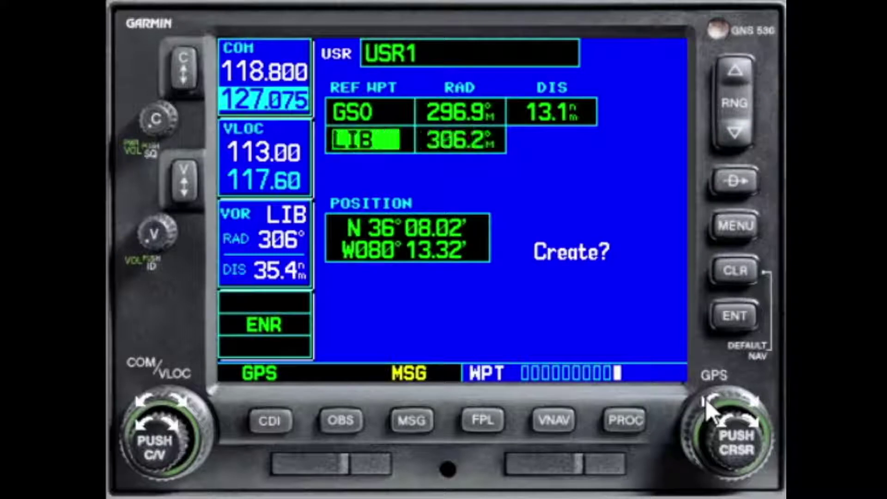
pyautogui.click(707, 406)
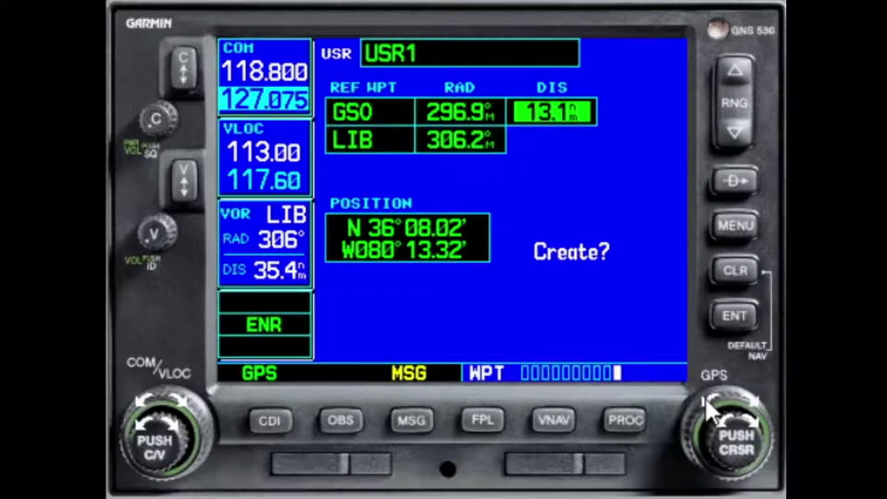
pyautogui.click(707, 406)
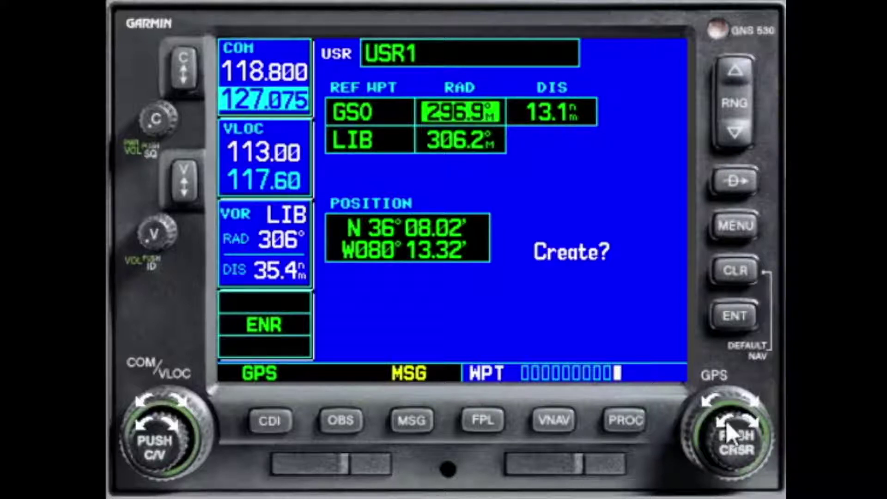
pyautogui.click(752, 422)
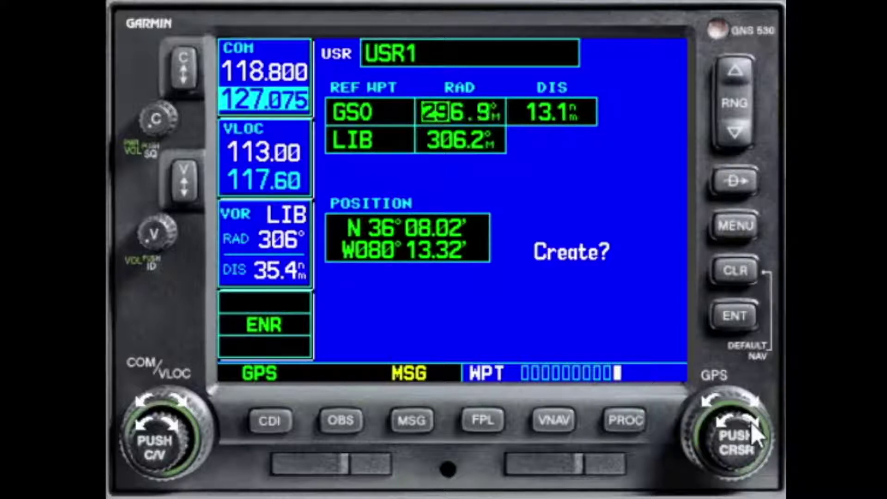
# Dial the GSO radial down to 240.0° digit by digit and confirm it
pyautogui.click(722, 422)
pyautogui.click(722, 422)
pyautogui.click(721, 422)
pyautogui.click(721, 423)
pyautogui.click(721, 422)
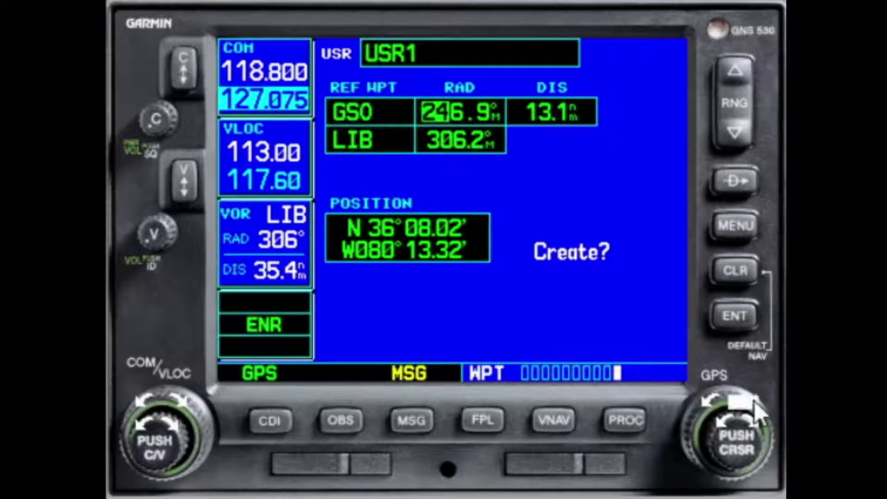
pyautogui.click(753, 402)
pyautogui.click(721, 419)
pyautogui.click(722, 419)
pyautogui.click(722, 419)
pyautogui.click(721, 420)
pyautogui.click(721, 419)
pyautogui.click(722, 419)
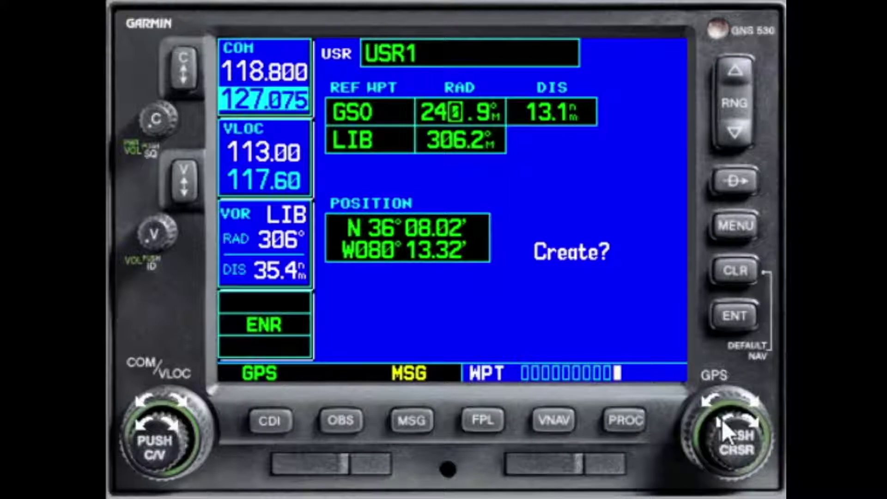
pyautogui.click(751, 401)
pyautogui.click(749, 419)
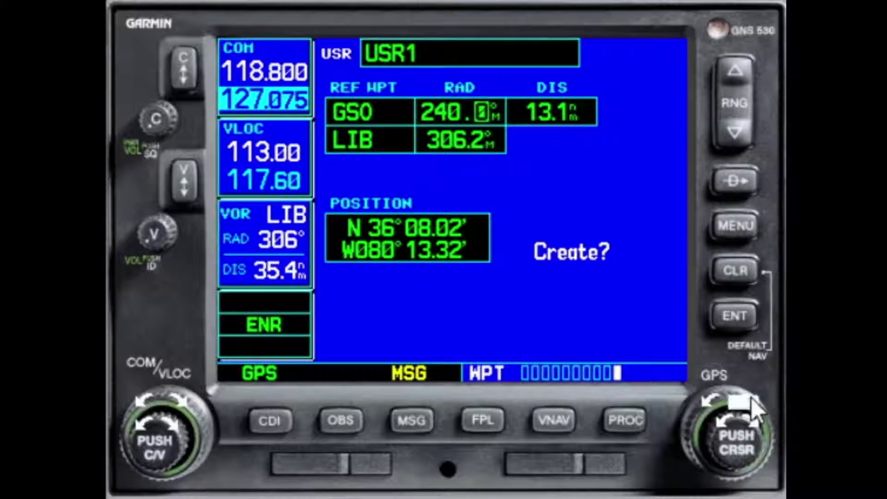
pyautogui.click(738, 314)
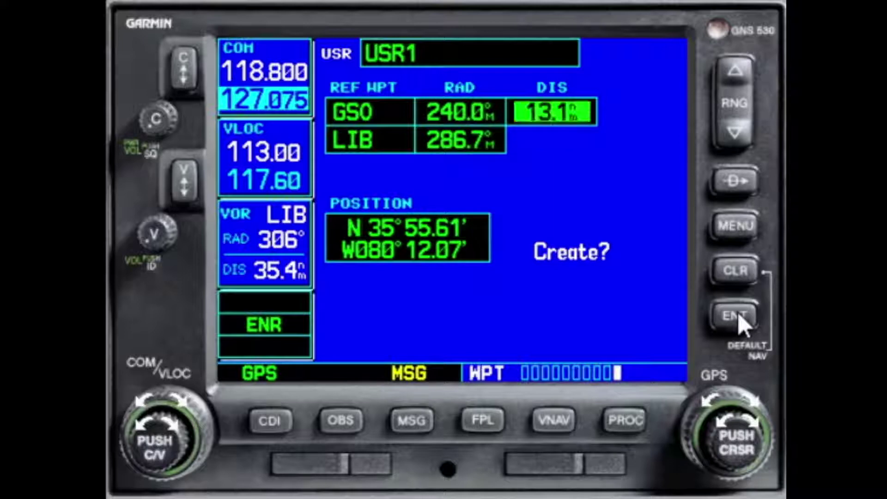
# Set USR1's GSO distance to 007.0 nm digit by digit and confirm it
pyautogui.click(729, 424)
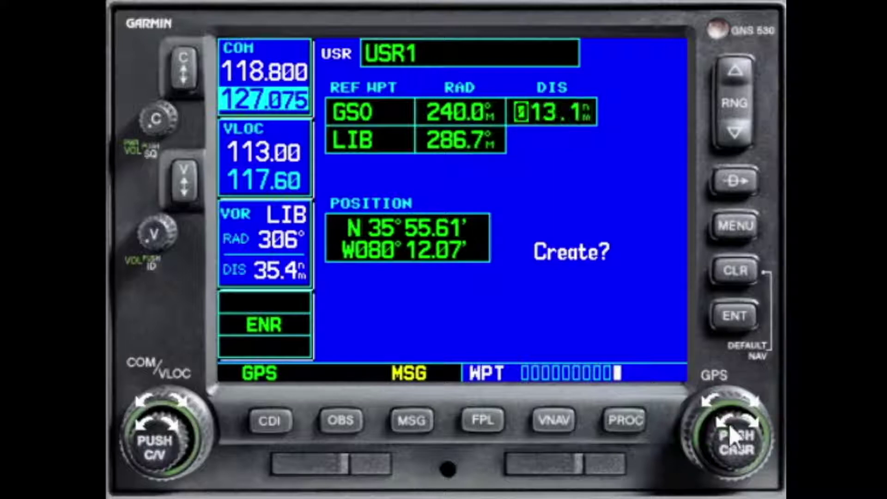
pyautogui.click(748, 400)
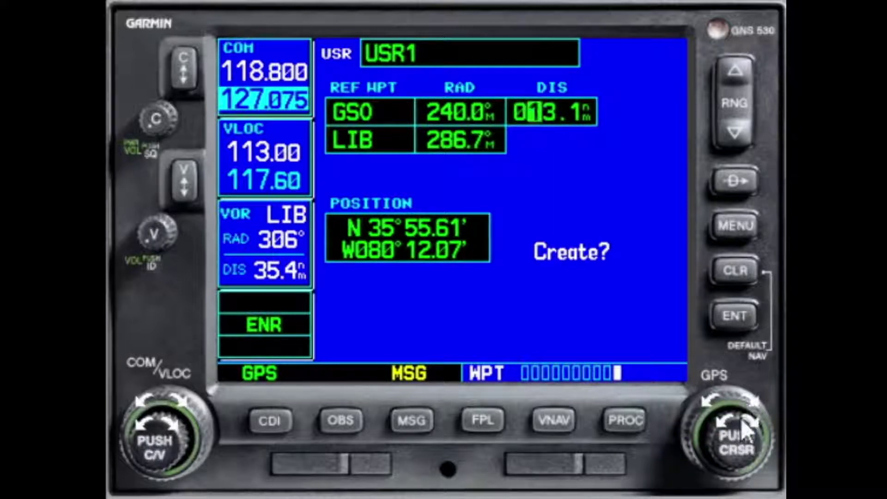
pyautogui.click(723, 426)
pyautogui.click(723, 425)
pyautogui.click(723, 426)
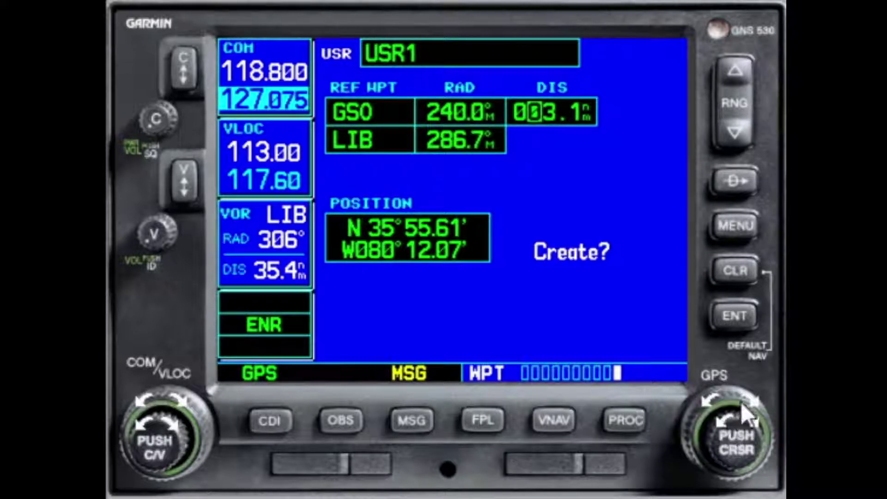
pyautogui.click(747, 399)
pyautogui.click(740, 424)
pyautogui.click(741, 423)
pyautogui.click(741, 422)
pyautogui.click(741, 422)
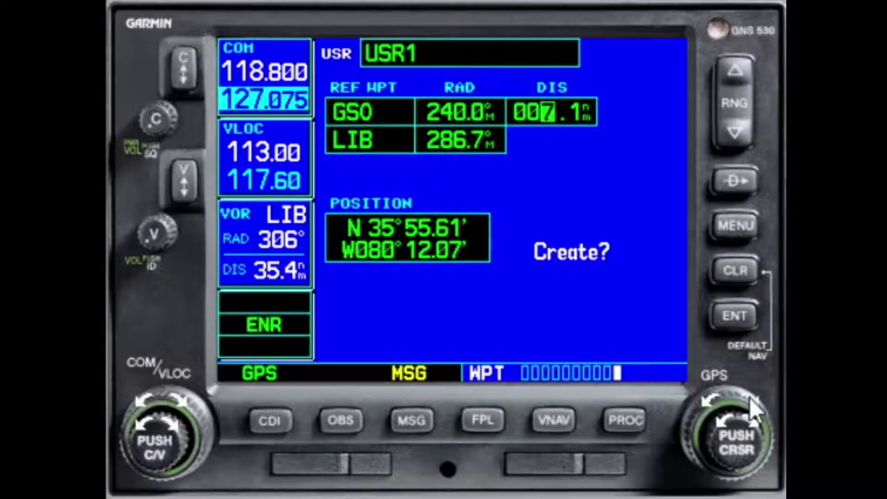
pyautogui.click(750, 397)
pyautogui.click(728, 436)
pyautogui.click(728, 436)
pyautogui.click(726, 421)
pyautogui.click(726, 421)
pyautogui.click(739, 318)
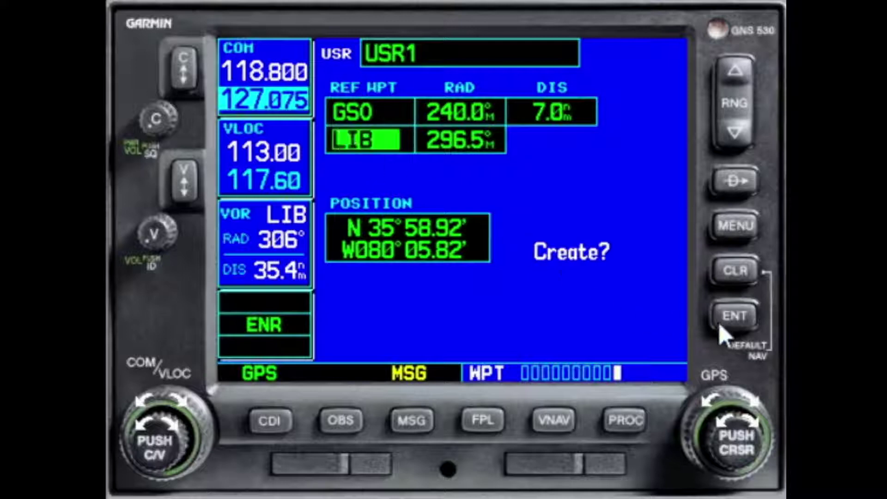
# Step through the LIB radial and position fields and create USR1 in the flight plan
pyautogui.click(730, 315)
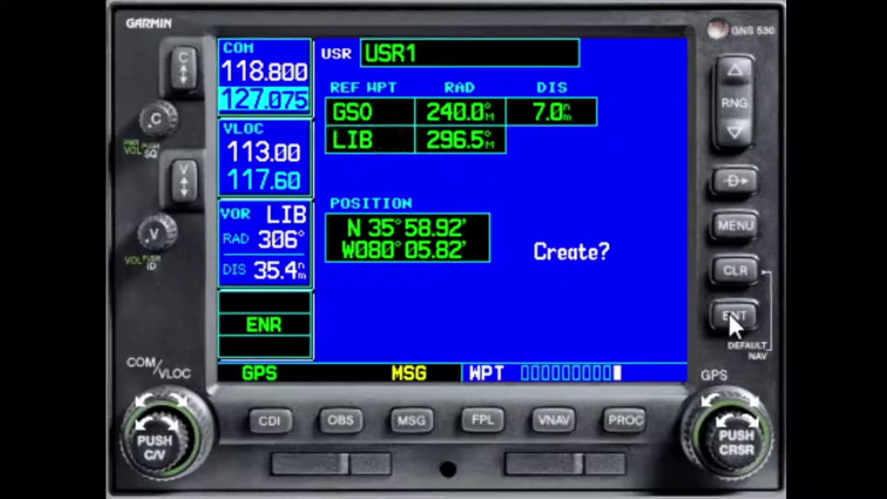
pyautogui.click(723, 317)
pyautogui.click(723, 316)
pyautogui.click(737, 315)
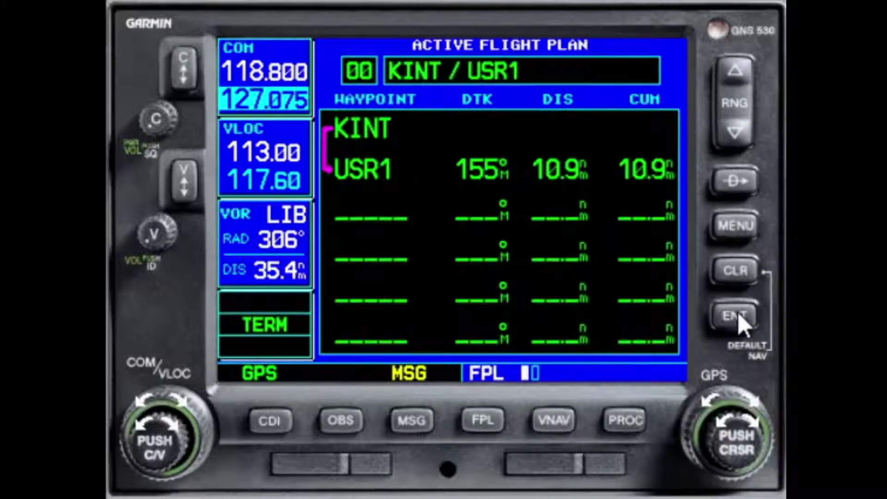
# Spell MAJIC and add it to the flight plan after USR1
pyautogui.click(748, 420)
pyautogui.click(748, 420)
pyautogui.click(756, 401)
pyautogui.click(750, 422)
pyautogui.click(749, 422)
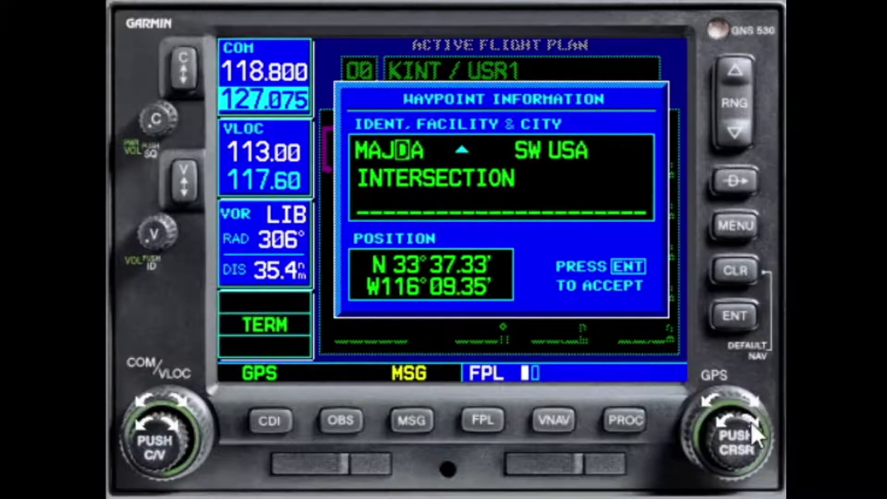
pyautogui.click(751, 423)
pyautogui.click(758, 402)
pyautogui.click(740, 318)
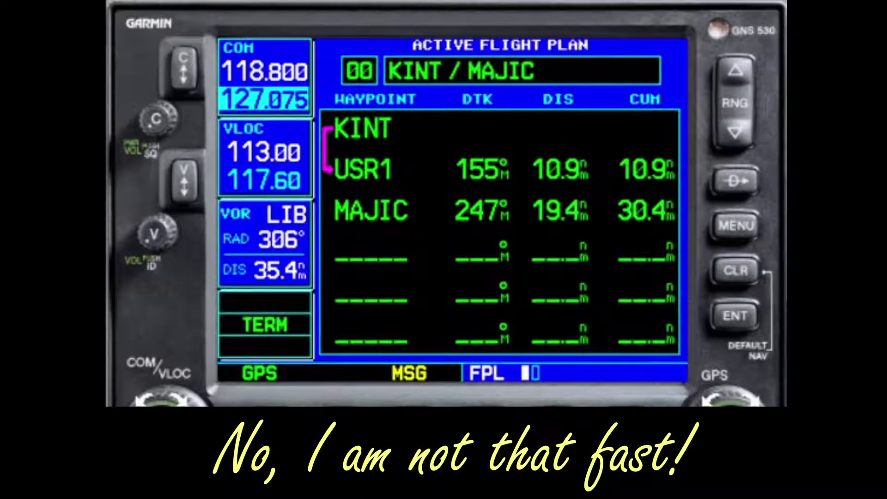
# Add KCLT as the destination, then return to the moving map navigation page
pyautogui.click(756, 400)
pyautogui.click(749, 421)
pyautogui.click(758, 402)
pyautogui.click(749, 422)
pyautogui.click(749, 421)
pyautogui.click(758, 402)
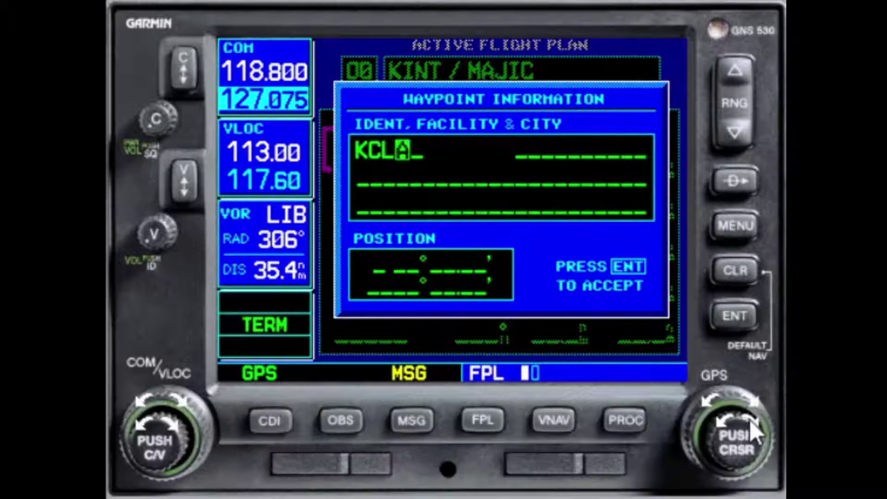
pyautogui.click(750, 420)
pyautogui.click(749, 420)
pyautogui.click(741, 318)
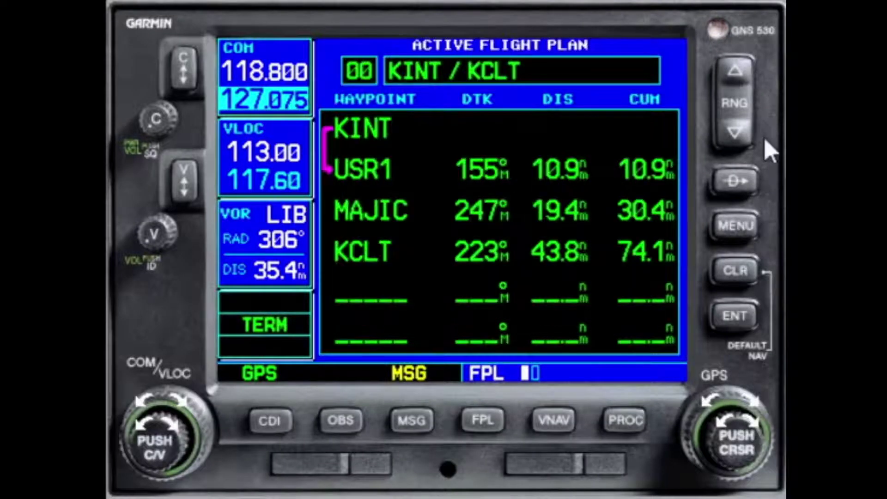
pyautogui.click(739, 273)
pyautogui.click(726, 426)
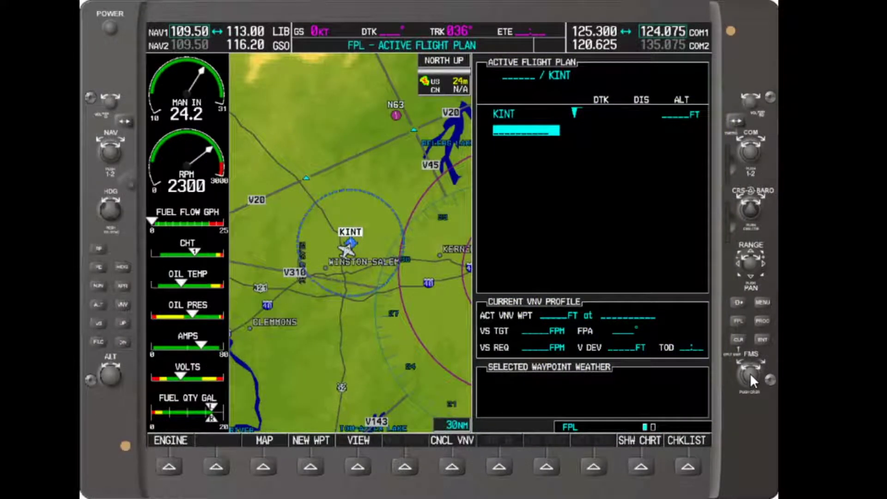
# On the G1000 flight plan, spell USR1 after KINT and confirm creating it as a user waypoint
pyautogui.click(757, 367)
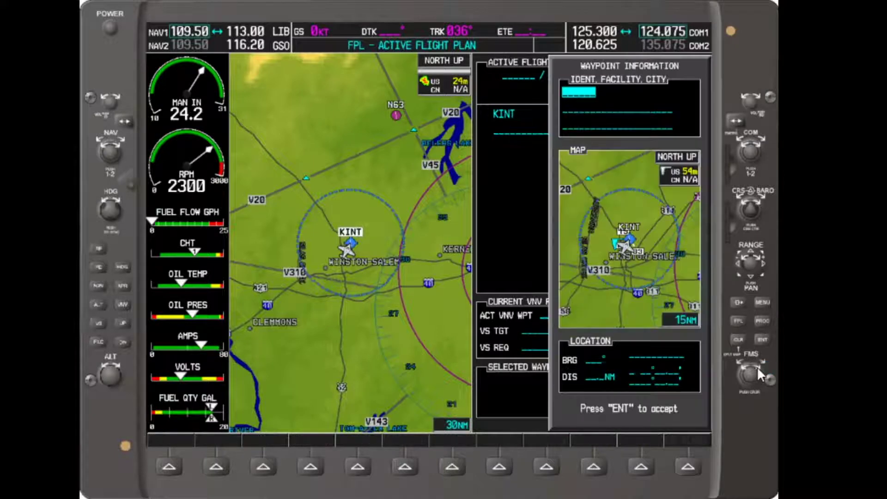
pyautogui.scroll(1, 757, 366)
pyautogui.scroll(6, 756, 367)
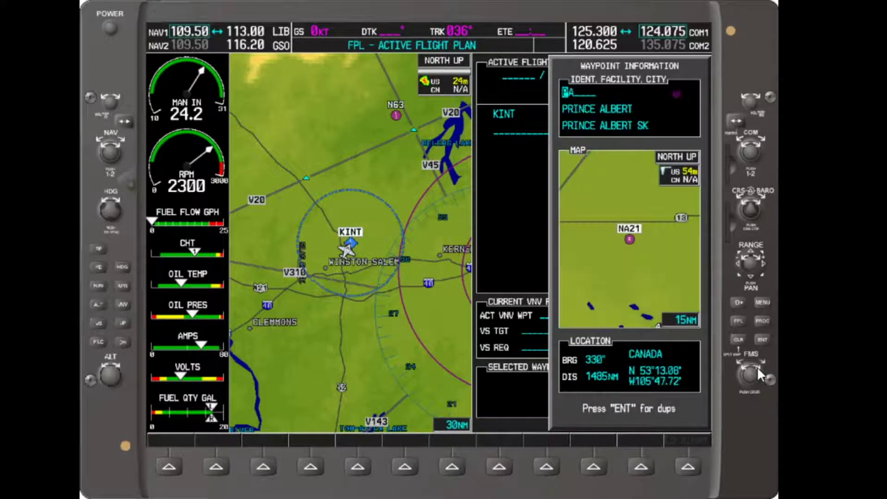
pyautogui.scroll(-1, 759, 358)
pyautogui.scroll(4, 756, 366)
pyautogui.scroll(14, 755, 366)
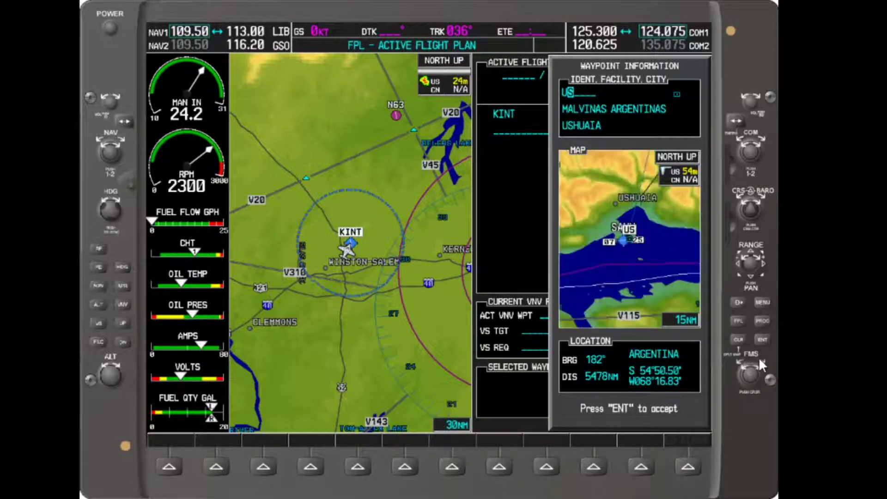
pyautogui.scroll(-1, 759, 357)
pyautogui.scroll(3, 756, 367)
pyautogui.scroll(-4, 756, 367)
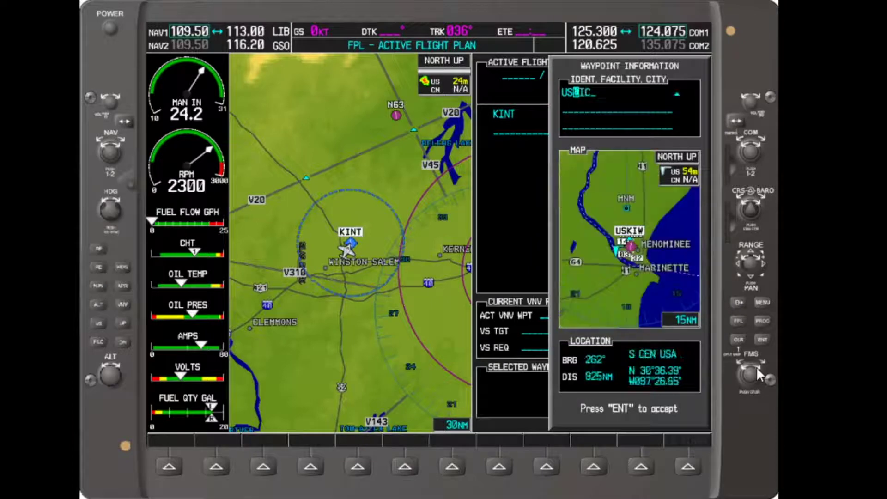
pyautogui.scroll(18, 757, 374)
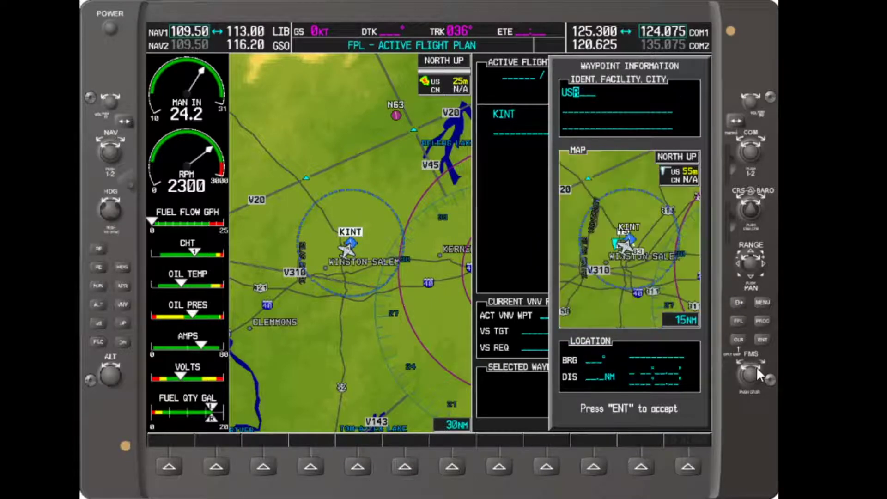
pyautogui.scroll(-1, 761, 360)
pyautogui.click(763, 339)
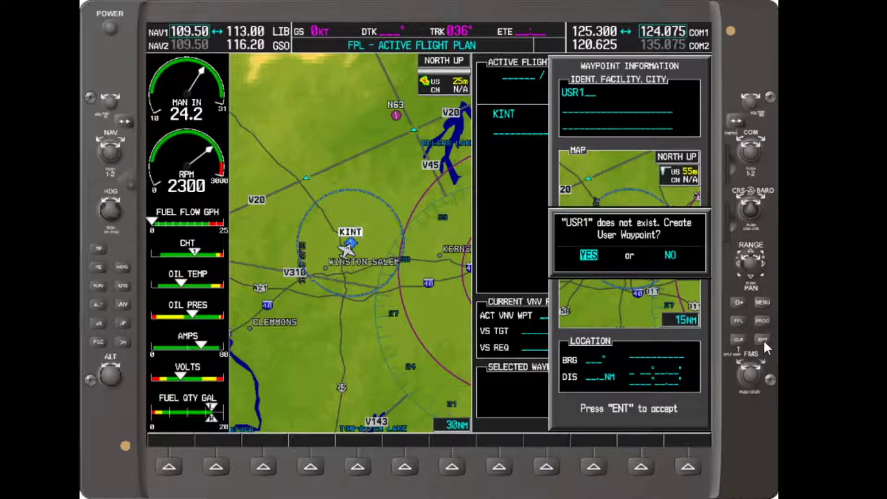
pyautogui.click(763, 339)
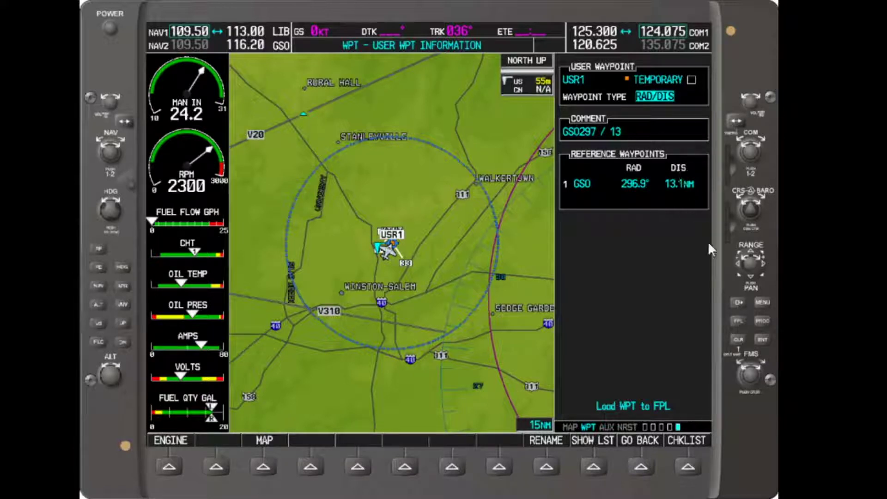
# Set USR1's waypoint type to RAD/DIS
pyautogui.click(758, 365)
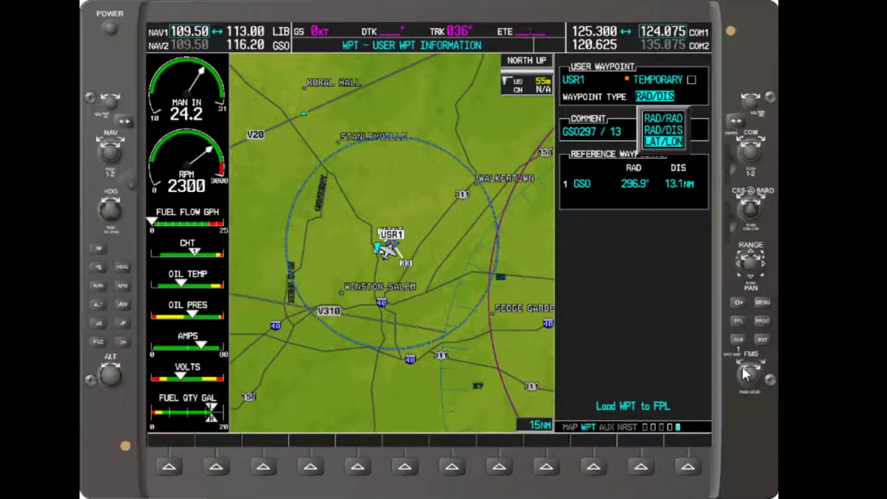
pyautogui.scroll(1, 746, 373)
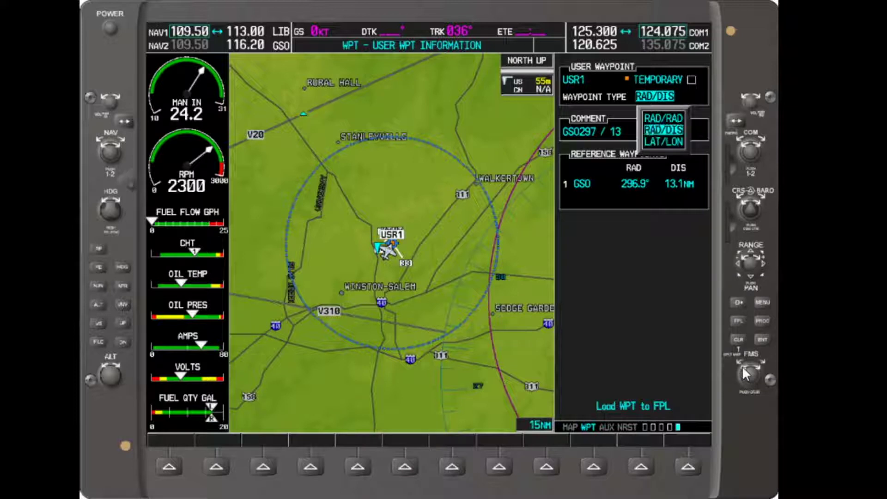
pyautogui.click(762, 340)
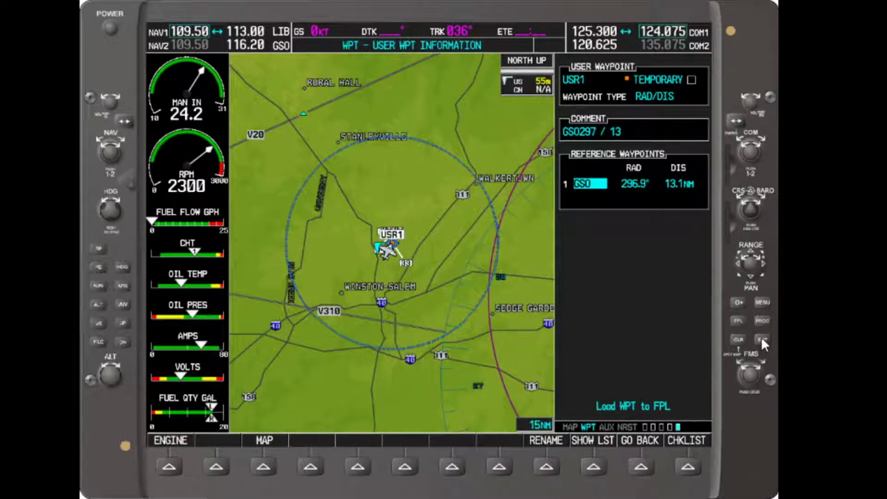
# Enter 240.0° as the radial from GSO
pyautogui.click(757, 364)
pyautogui.scroll(-4, 753, 369)
pyautogui.scroll(-1, 742, 367)
pyautogui.scroll(1, 762, 361)
pyautogui.scroll(-3, 748, 370)
pyautogui.scroll(-3, 748, 369)
pyautogui.scroll(-1, 758, 365)
pyautogui.scroll(1, 759, 370)
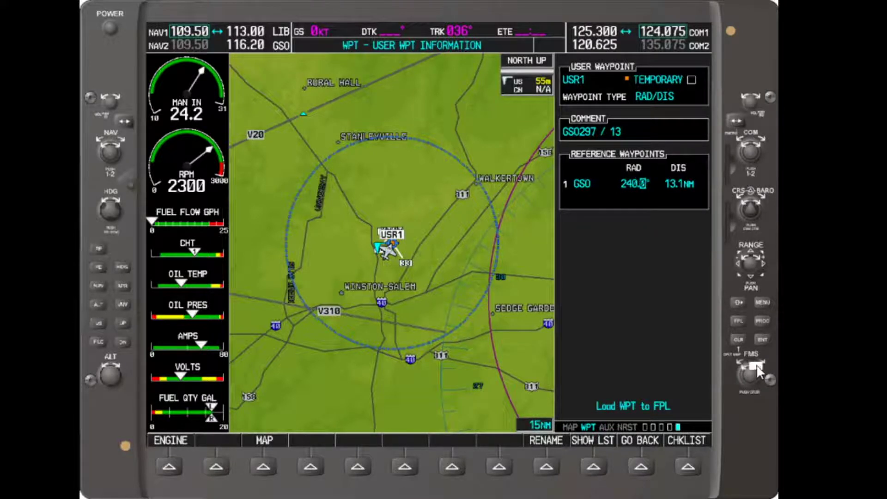
pyautogui.click(763, 340)
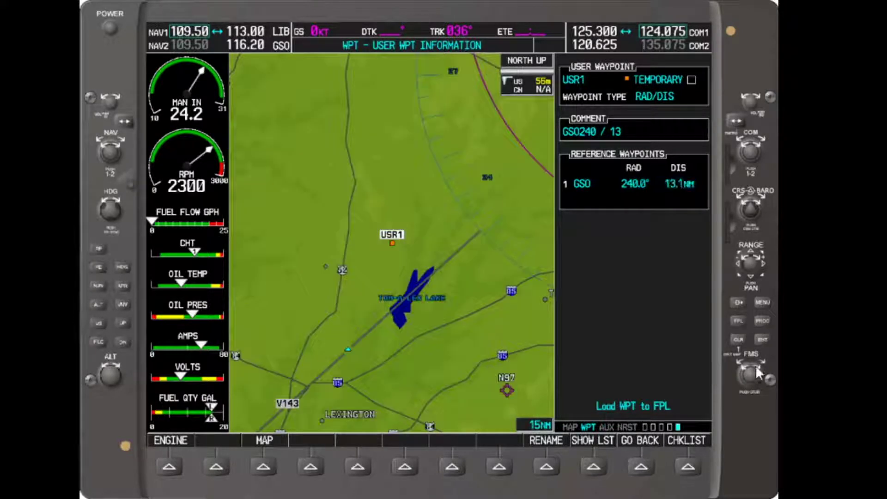
# Enter 7.0 NM as the distance from GSO
pyautogui.scroll(1, 758, 365)
pyautogui.scroll(-1, 748, 373)
pyautogui.scroll(4, 758, 367)
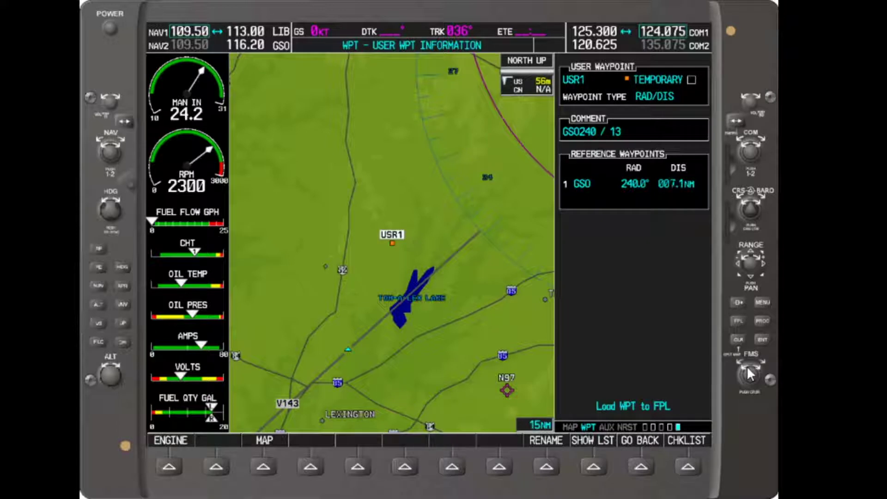
pyautogui.scroll(1, 758, 366)
pyautogui.click(763, 341)
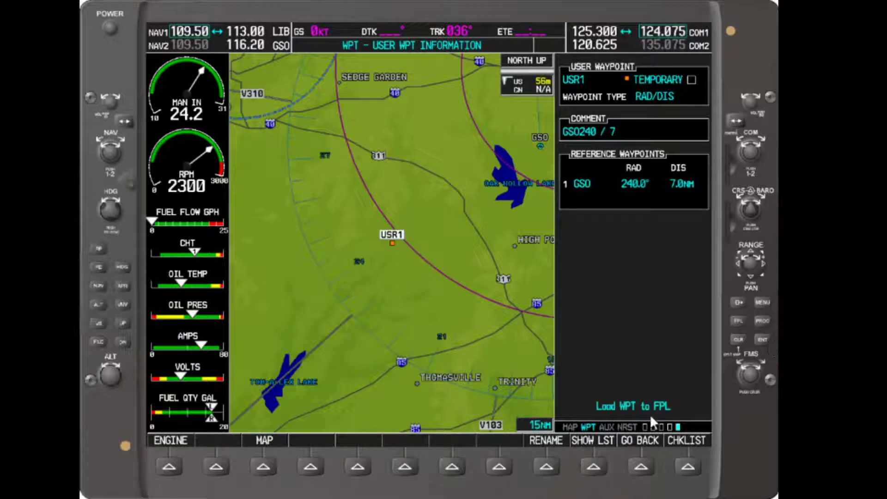
# Accept USR1, add MAJIC and KCLT to the G1000 flight plan, and exit editing
pyautogui.click(763, 341)
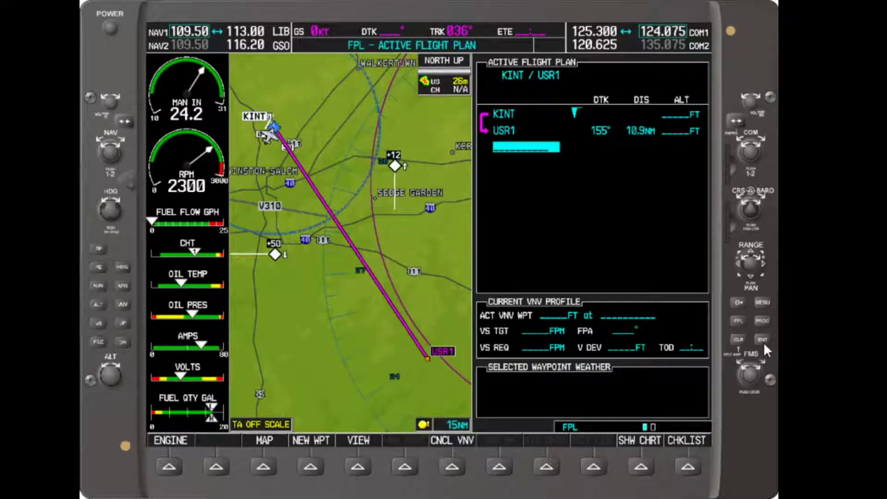
pyautogui.scroll(1, 755, 366)
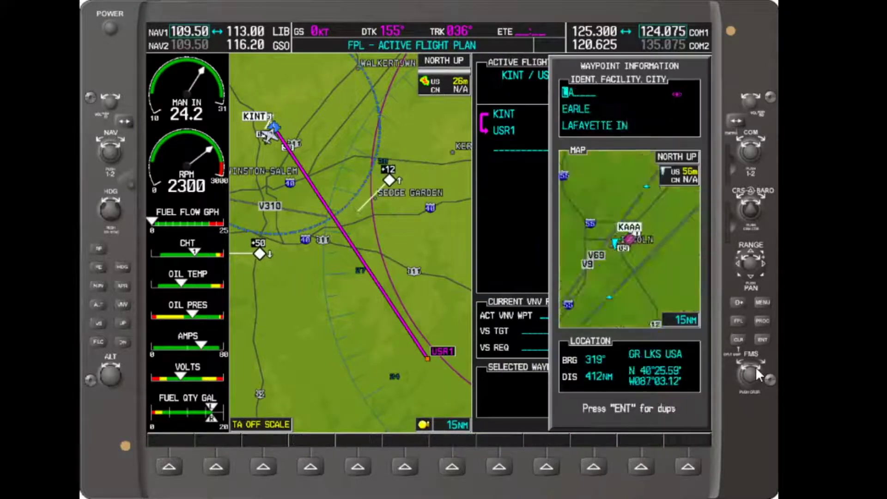
pyautogui.scroll(12, 755, 366)
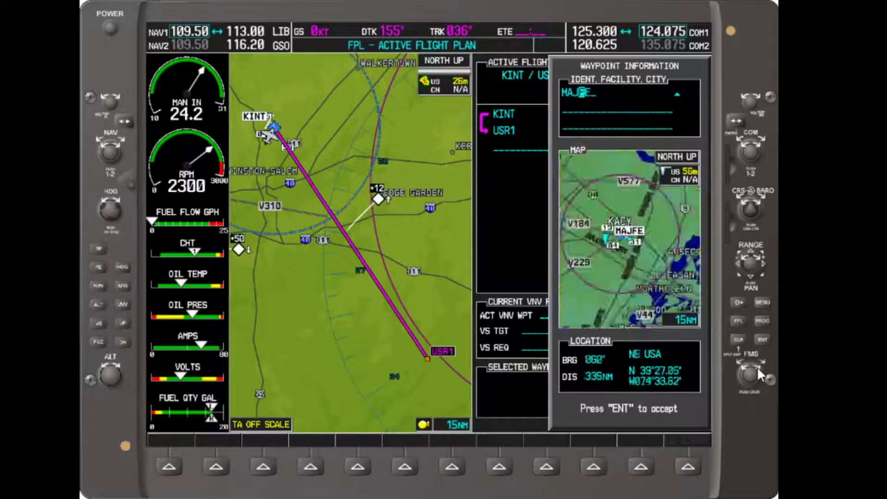
pyautogui.press('Return')
pyautogui.scroll(10, 756, 366)
pyautogui.scroll(6, 757, 365)
pyautogui.click(763, 340)
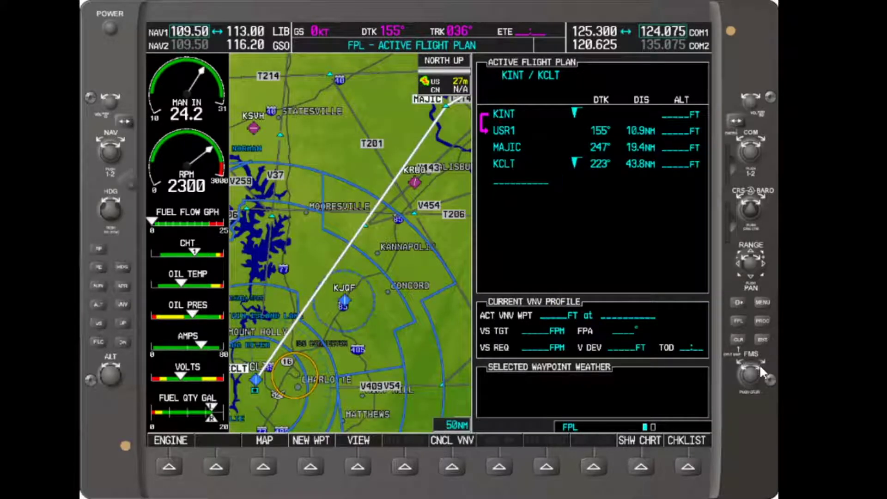
pyautogui.click(750, 374)
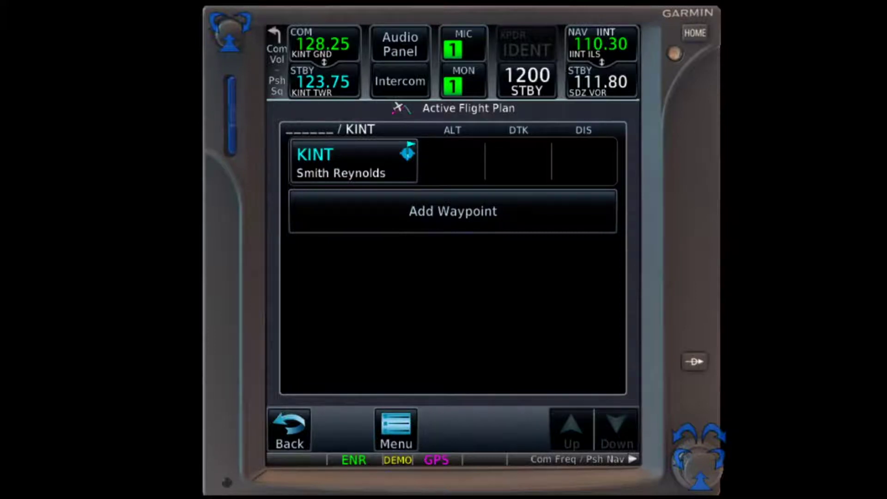
# Add a waypoint after KINT named USR1 and agree to create it as a user waypoint
pyautogui.click(411, 206)
pyautogui.click(508, 234)
pyautogui.click(341, 284)
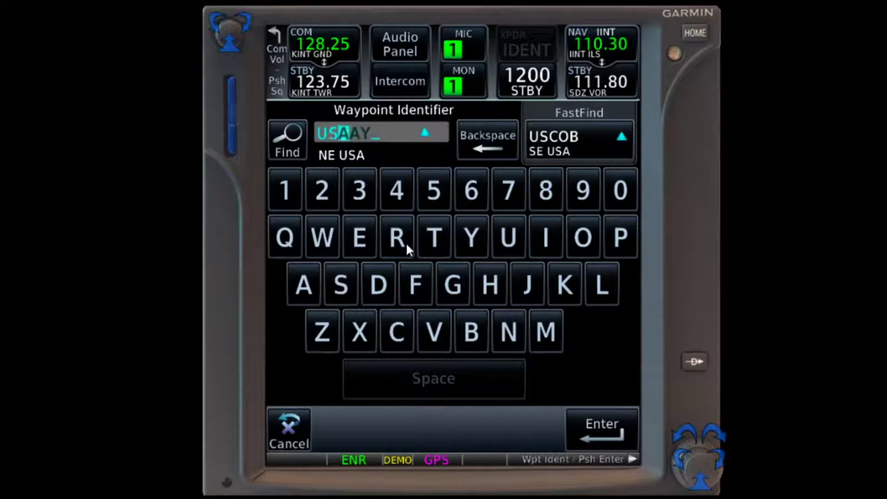
pyautogui.click(397, 237)
pyautogui.click(284, 191)
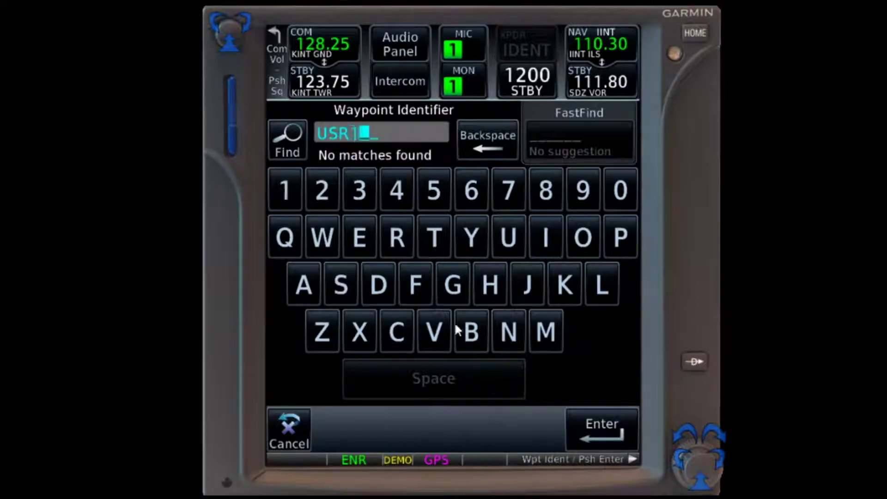
pyautogui.click(617, 423)
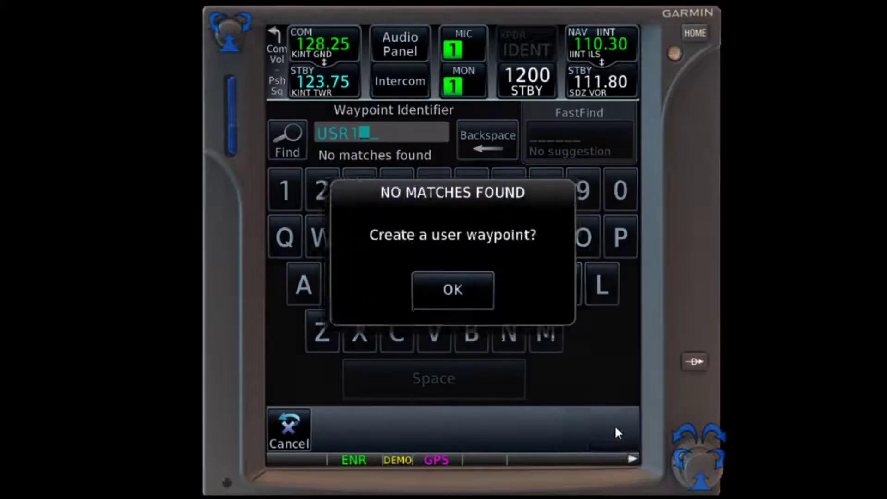
pyautogui.click(465, 298)
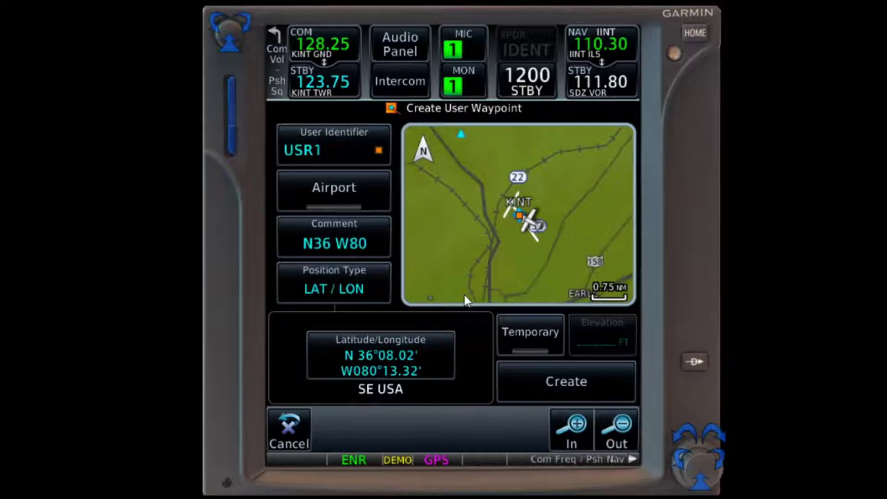
# Set USR1's position type to Radial/Distance with a 240° radial from GSO
pyautogui.scroll(1, 464, 298)
pyautogui.click(331, 276)
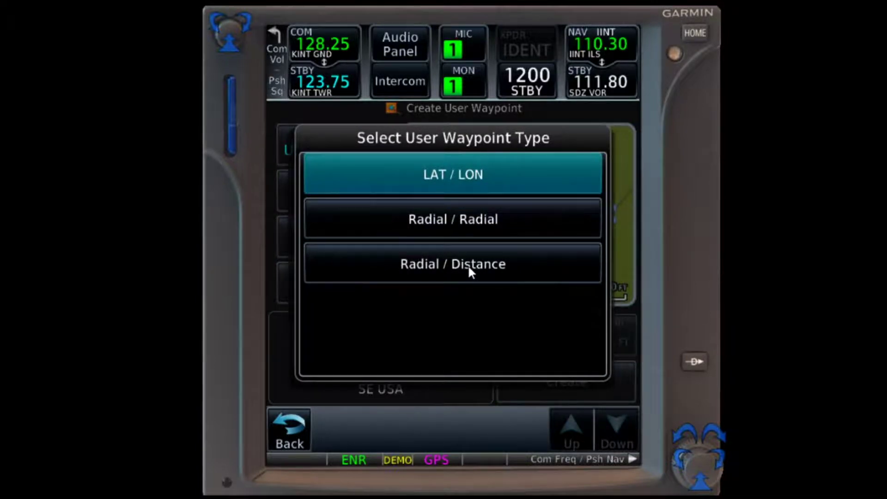
pyautogui.click(469, 268)
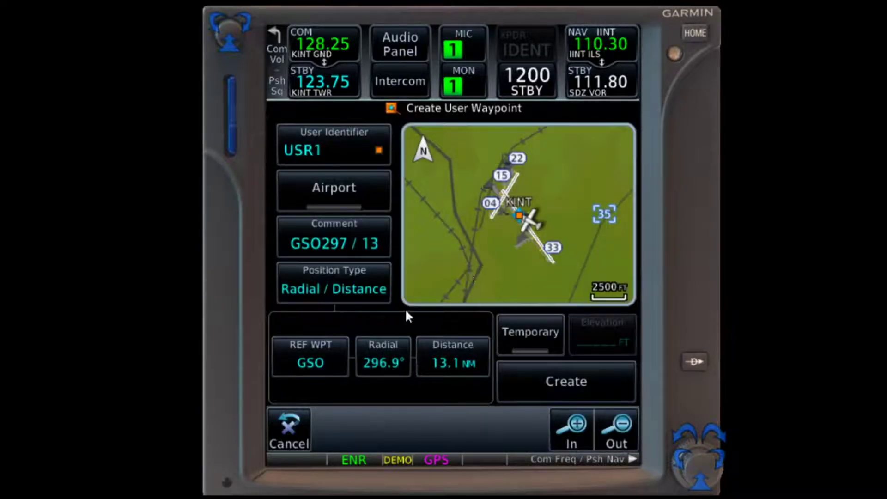
pyautogui.click(387, 364)
pyautogui.click(452, 181)
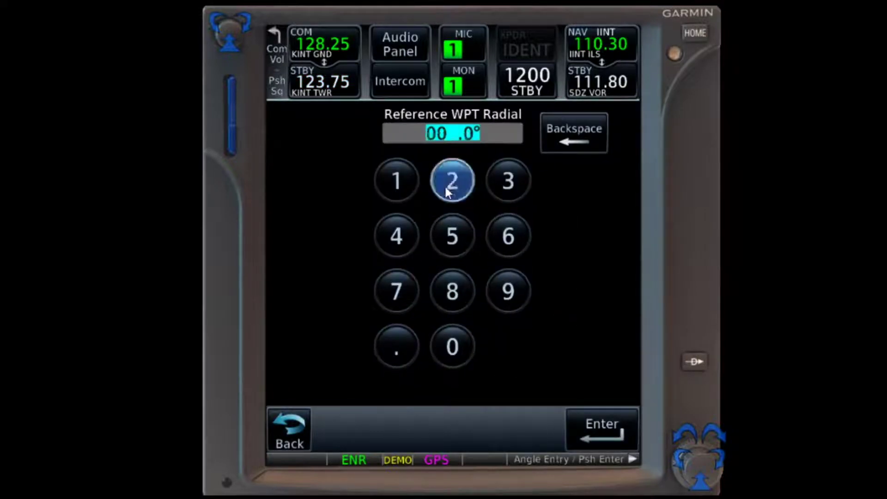
pyautogui.click(396, 236)
pyautogui.click(452, 346)
pyautogui.click(602, 428)
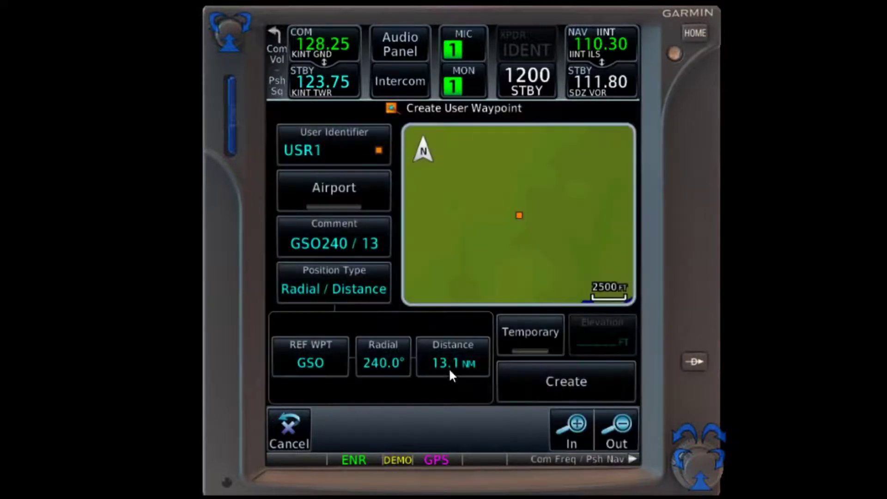
# Set the distance to 7 NM and create USR1 in the flight plan
pyautogui.click(451, 365)
pyautogui.click(396, 291)
pyautogui.click(601, 427)
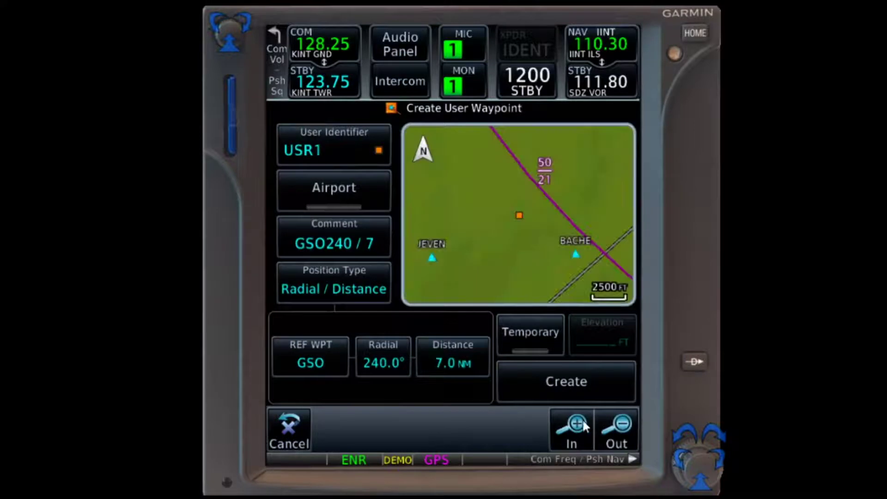
pyautogui.click(567, 385)
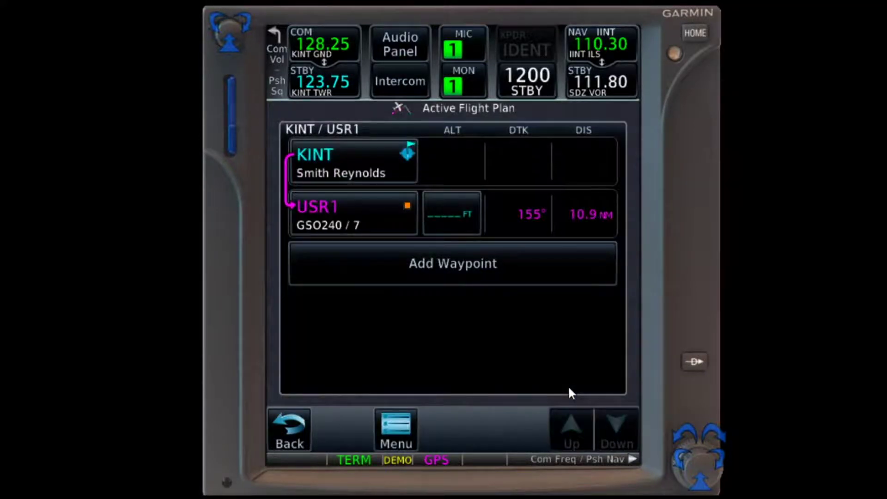
# Add waypoint MAJIC after USR1 in the GTN 750 flight plan
pyautogui.click(450, 272)
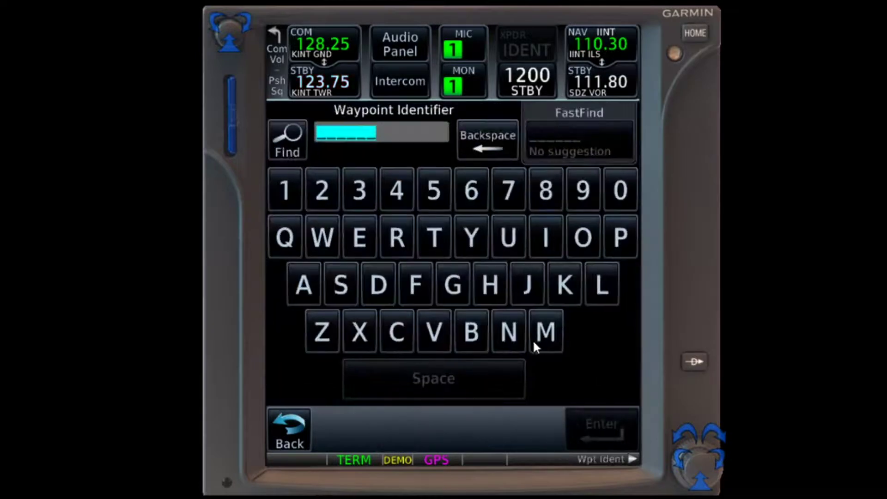
pyautogui.click(547, 335)
pyautogui.click(304, 284)
pyautogui.click(524, 282)
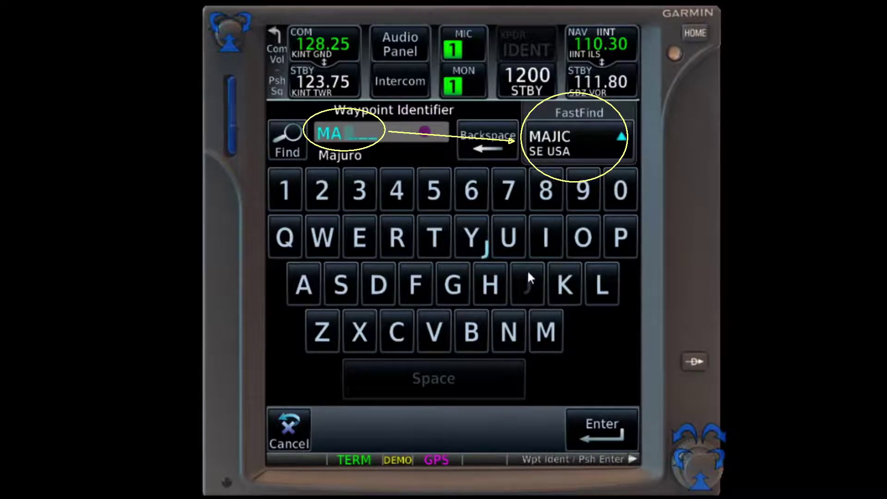
pyautogui.press('Return')
# Add KCLT after MAJIC as the flight plan destination
pyautogui.click(451, 315)
pyautogui.click(563, 284)
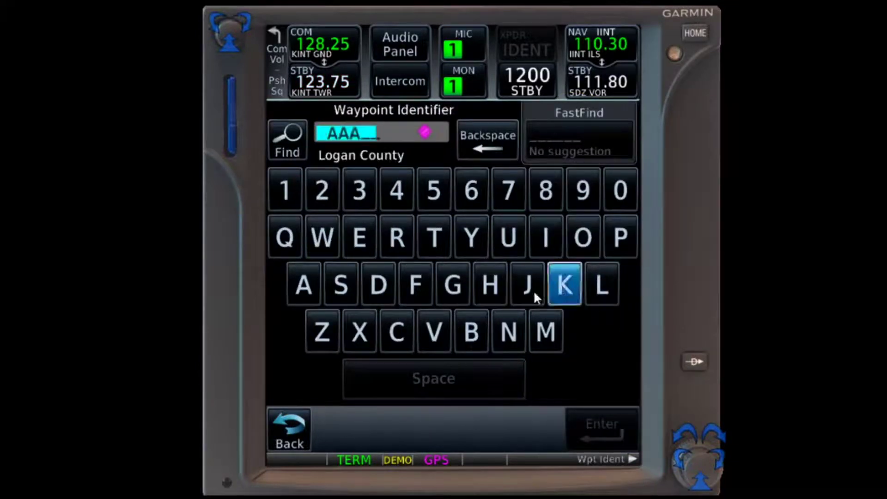
pyautogui.click(413, 329)
pyautogui.click(601, 289)
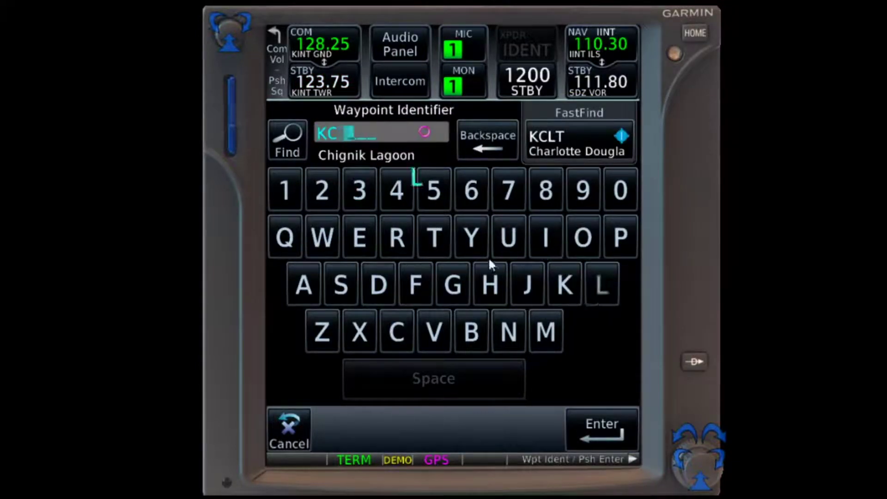
pyautogui.click(436, 238)
pyautogui.click(605, 430)
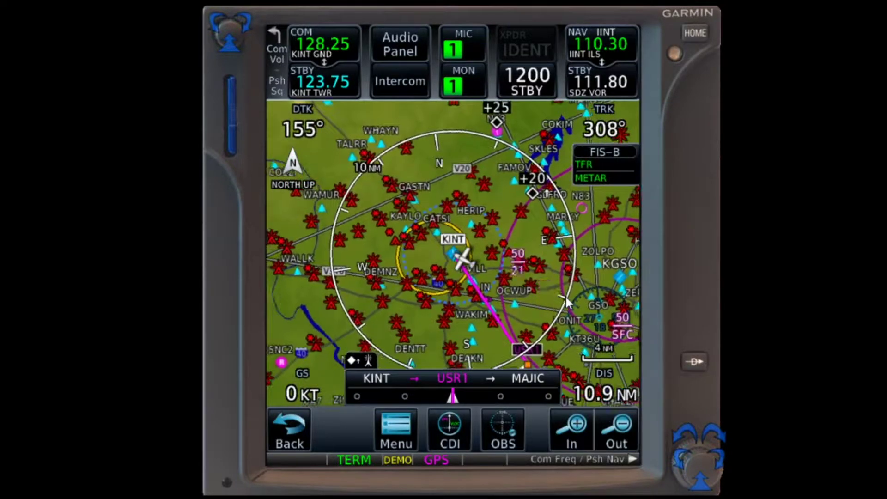
# Pan the GTN 750 moving map to survey the route from KINT toward USR1
pyautogui.moveTo(562, 300); pyautogui.dragTo(549, 200)
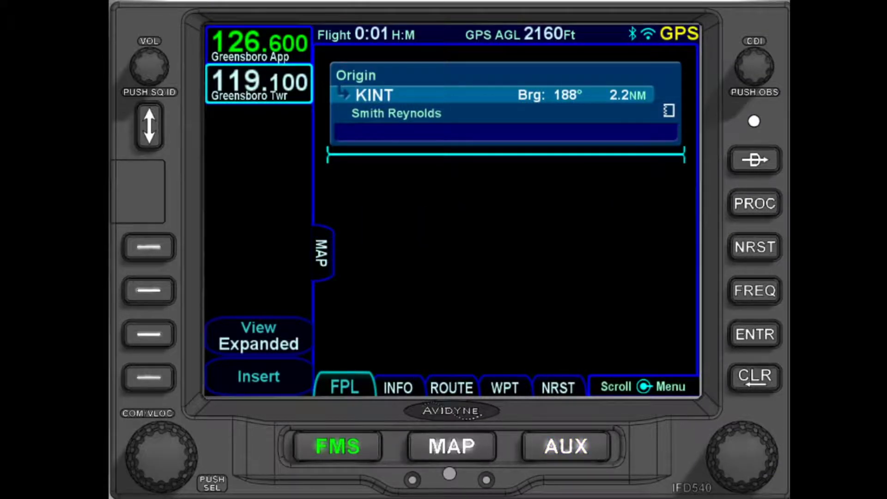
# Try inserting waypoint USR1 after KINT, cancel the rejected identifier, and open the user waypoint list
pyautogui.click(380, 162)
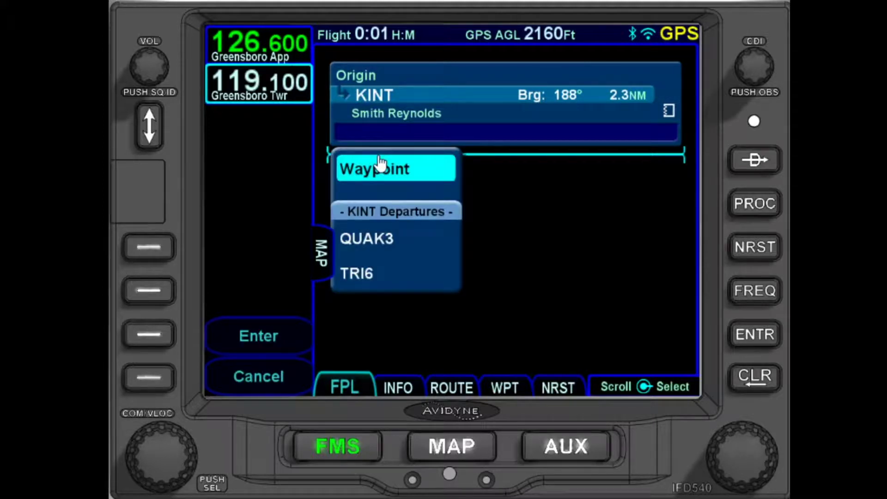
pyautogui.click(379, 170)
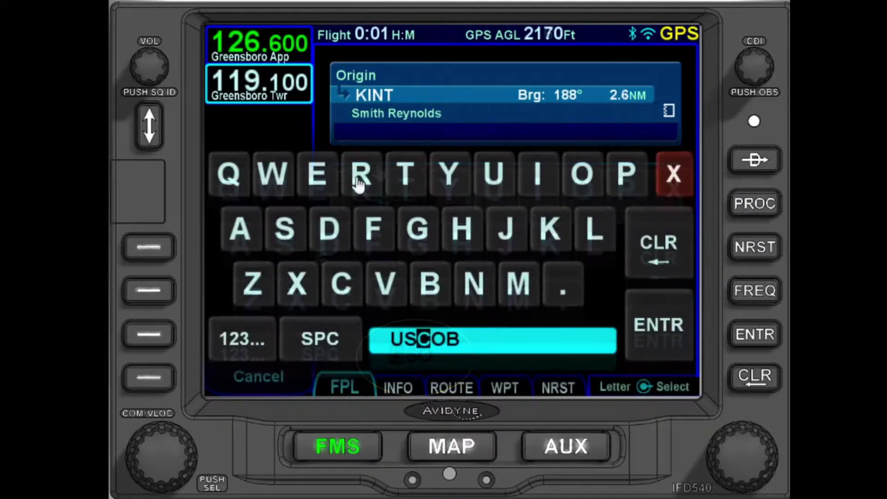
pyautogui.click(361, 174)
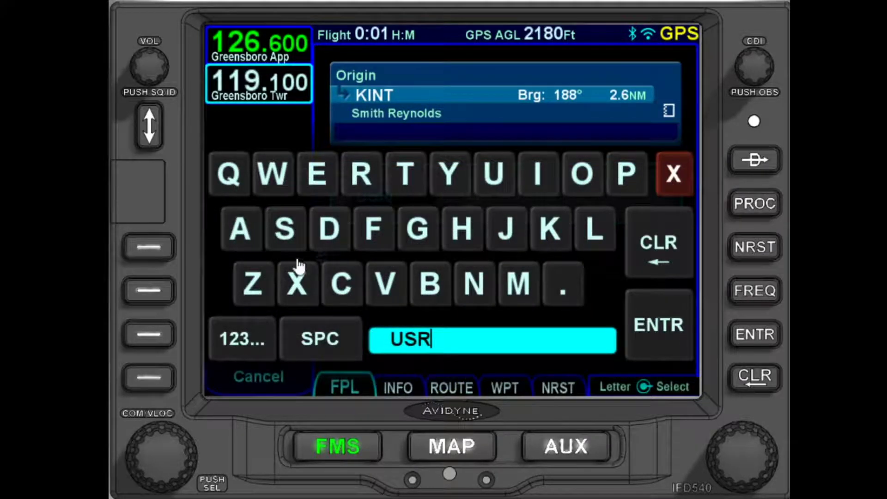
pyautogui.click(237, 340)
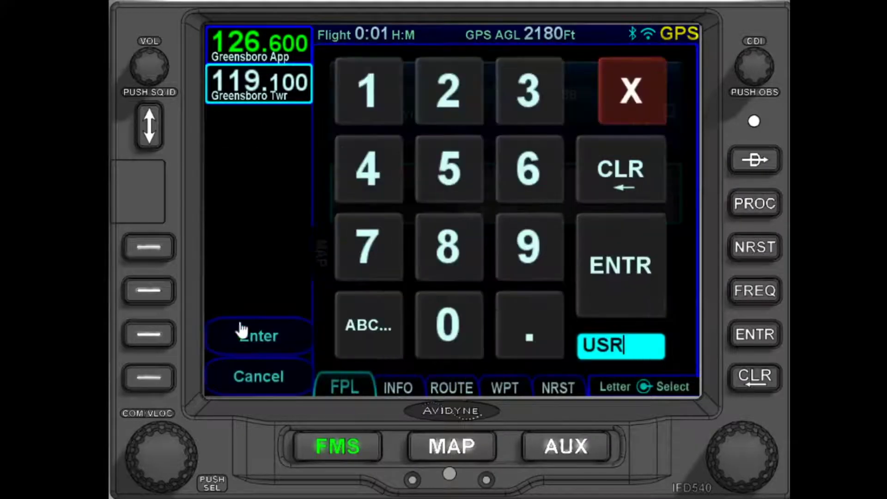
pyautogui.click(364, 101)
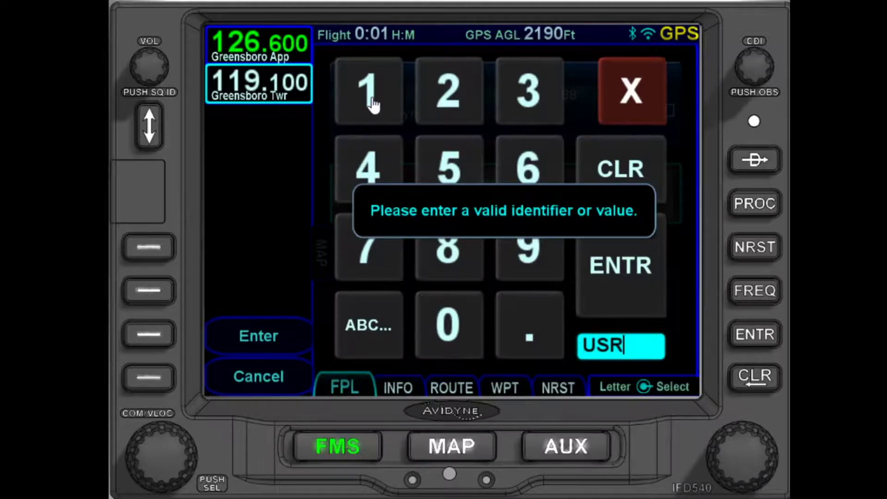
pyautogui.click(149, 377)
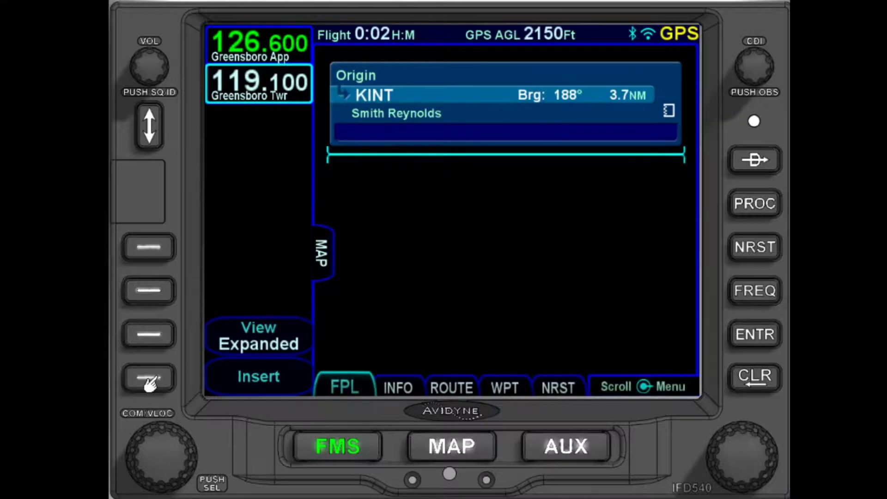
pyautogui.click(505, 391)
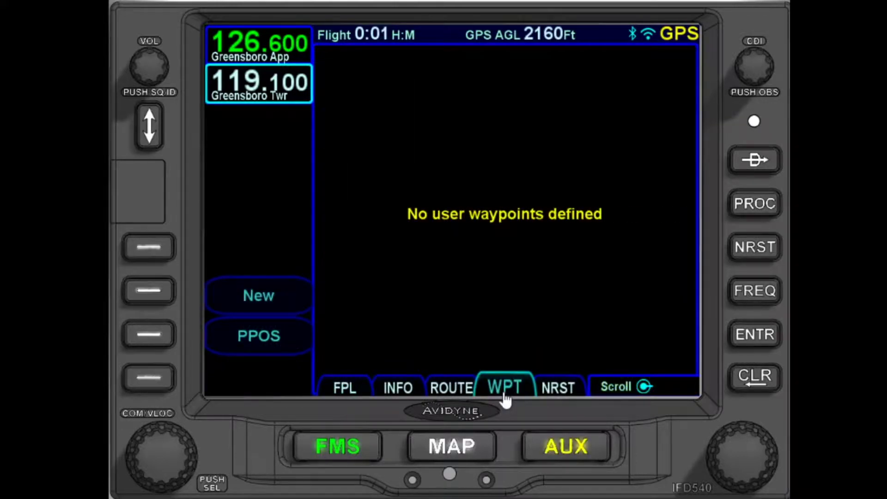
# Create new user waypoint WP001 and switch its format from Lat/Lon to Rad/Dist
pyautogui.click(259, 299)
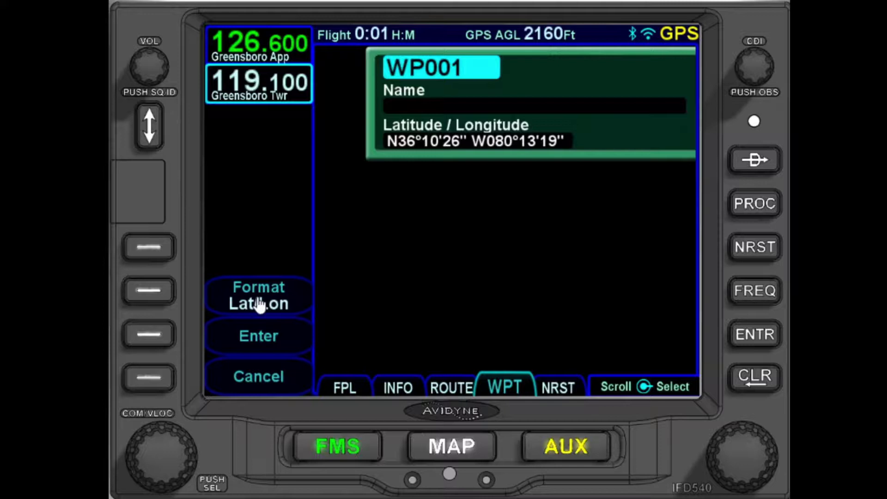
pyautogui.click(260, 305)
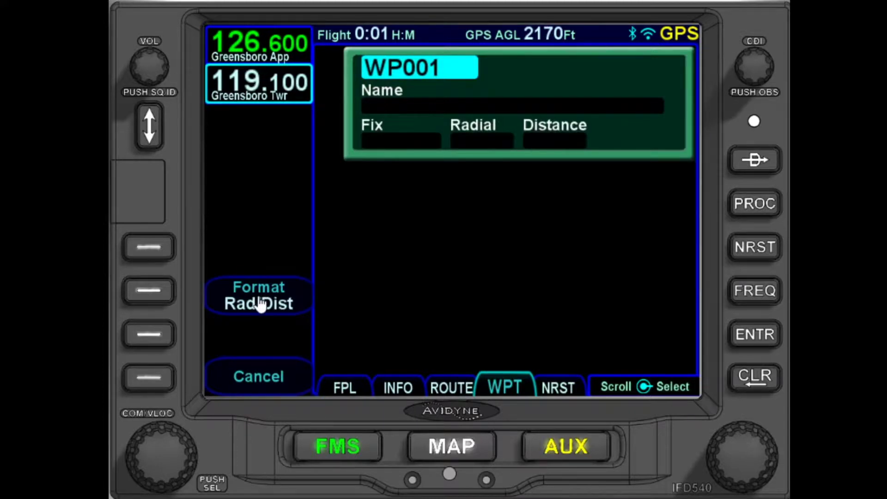
# Set WP001's reference fix to GSO
pyautogui.click(392, 141)
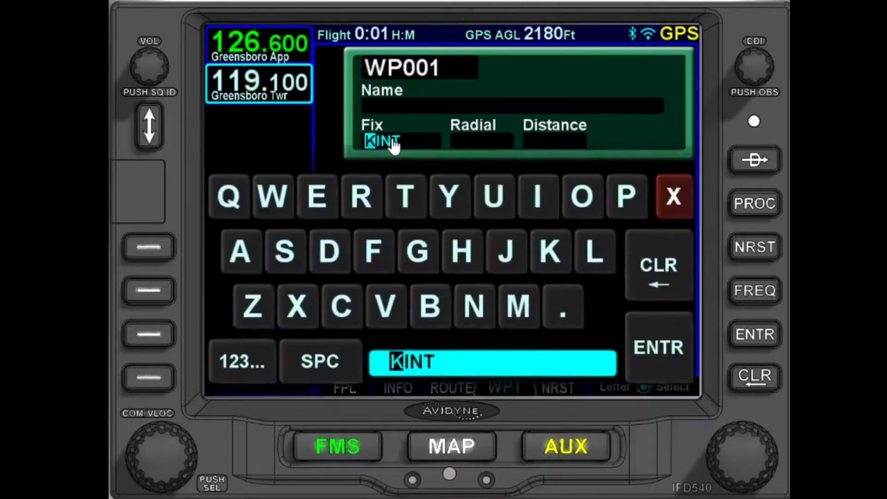
pyautogui.click(418, 228)
pyautogui.click(286, 231)
pyautogui.click(582, 183)
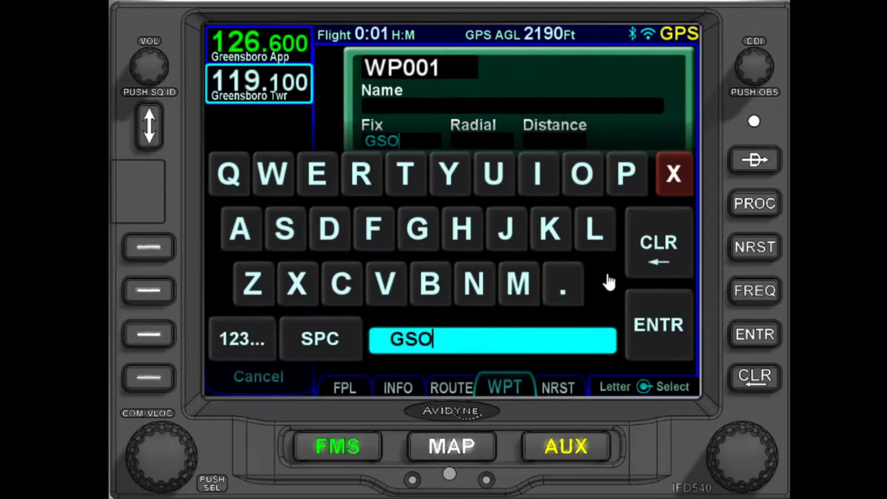
pyautogui.click(661, 326)
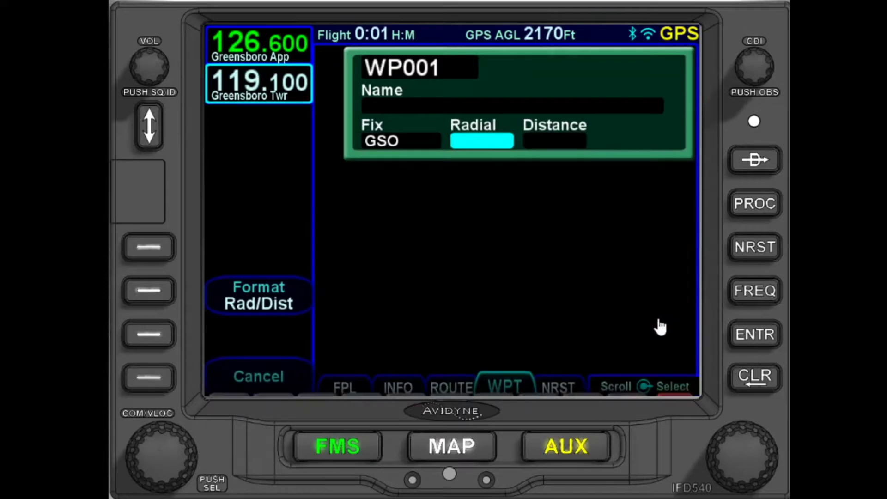
# Enter a radial of 240° from GSO
pyautogui.click(482, 147)
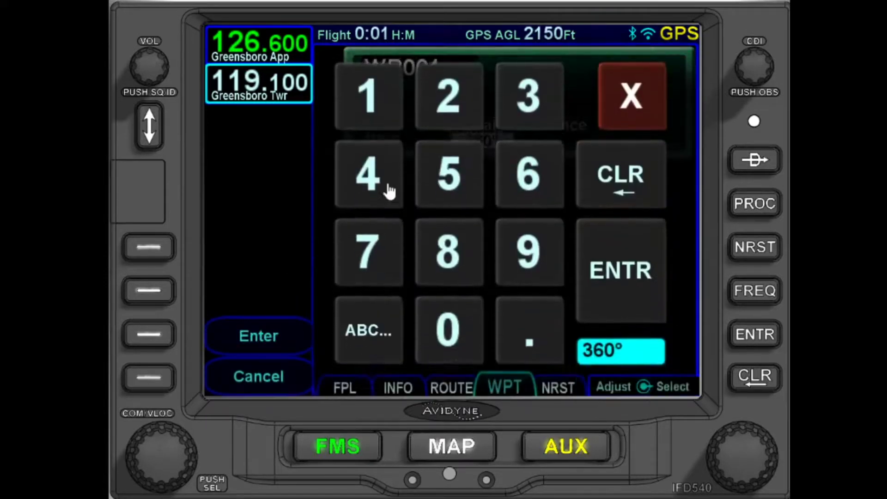
pyautogui.click(432, 110)
pyautogui.click(368, 174)
pyautogui.click(447, 323)
pyautogui.click(618, 272)
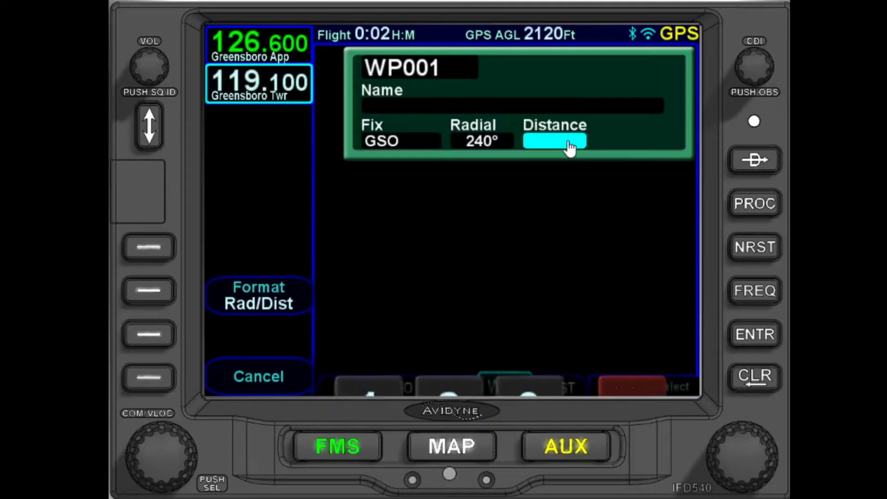
# Set the distance to 7.0 NM and save user waypoint WP001
pyautogui.click(570, 147)
pyautogui.click(370, 253)
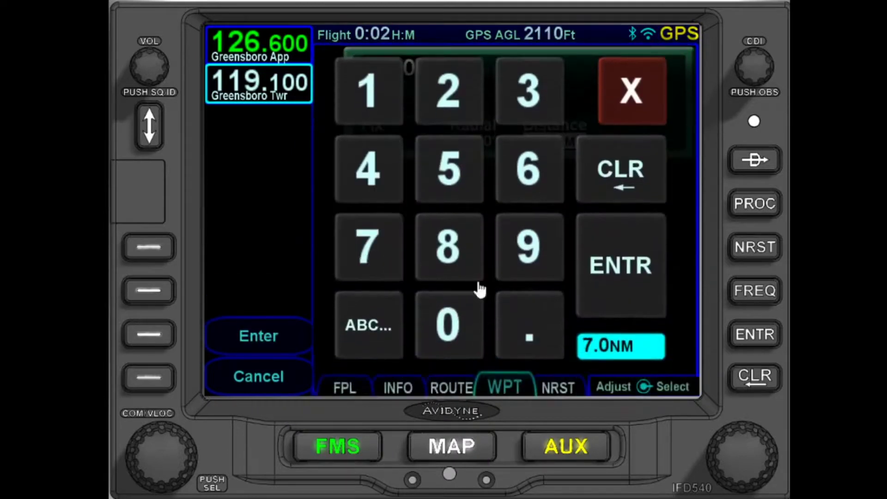
pyautogui.click(620, 281)
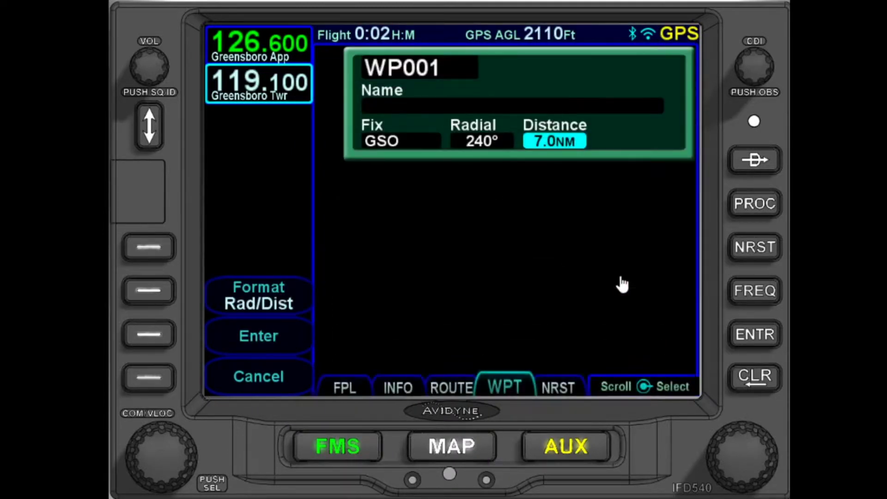
pyautogui.click(235, 346)
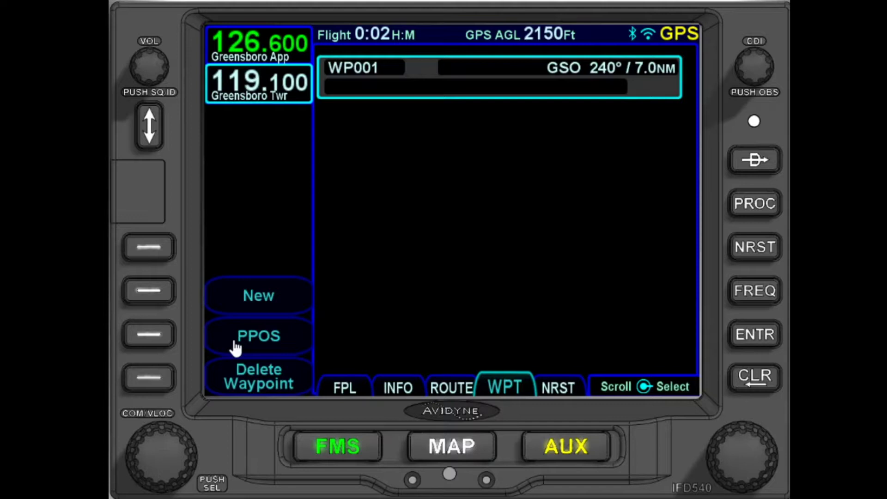
# Activate direct-to WP001 and return to the flight plan showing KINT then WP001
pyautogui.click(755, 167)
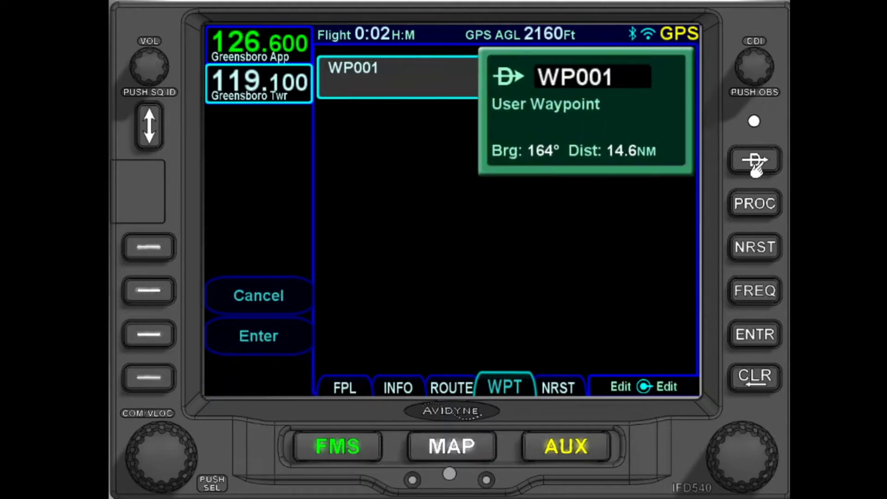
pyautogui.click(751, 342)
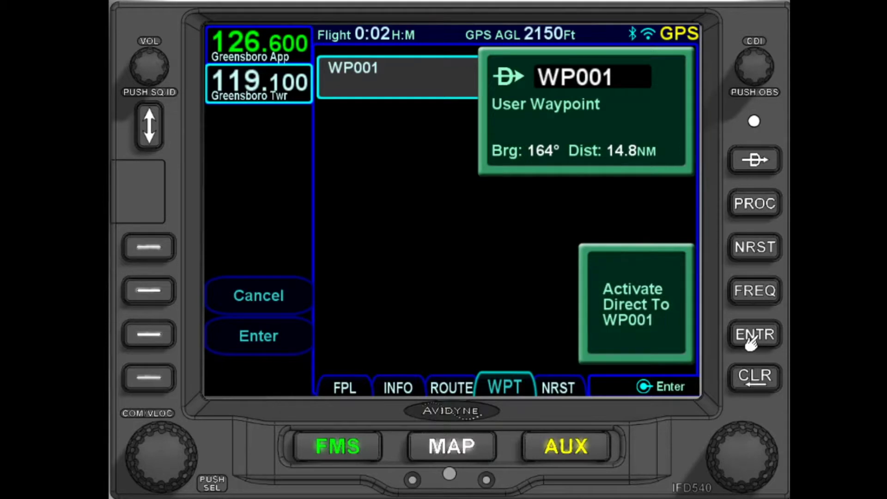
pyautogui.click(751, 343)
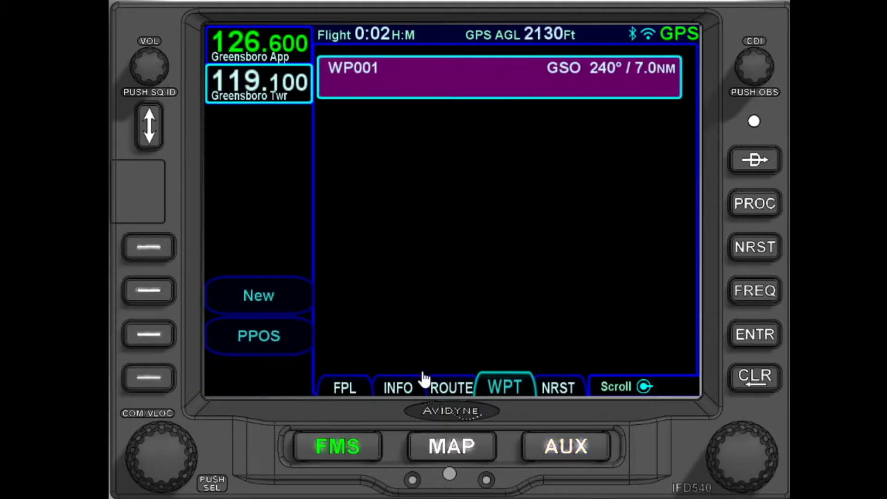
pyautogui.click(351, 394)
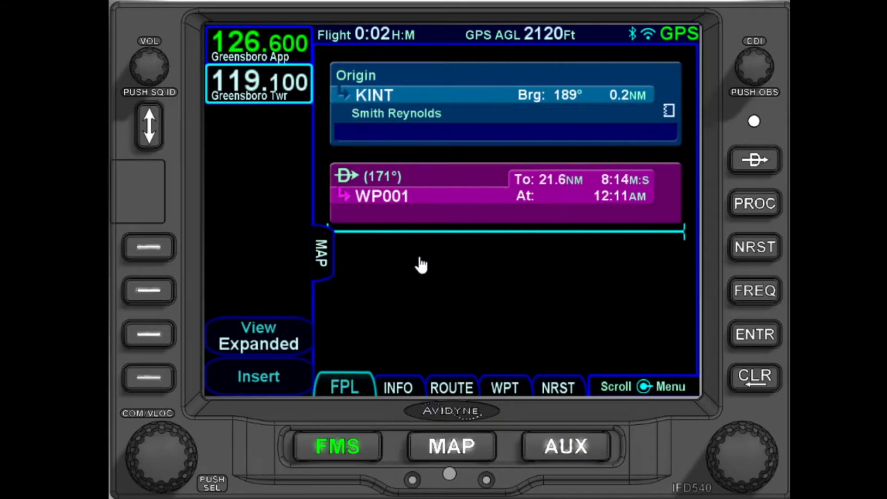
# Insert waypoint MAJIC after WP001 in the IFD540 flight plan
pyautogui.click(433, 235)
pyautogui.click(389, 247)
pyautogui.click(518, 285)
pyautogui.click(241, 231)
pyautogui.click(506, 231)
pyautogui.click(347, 286)
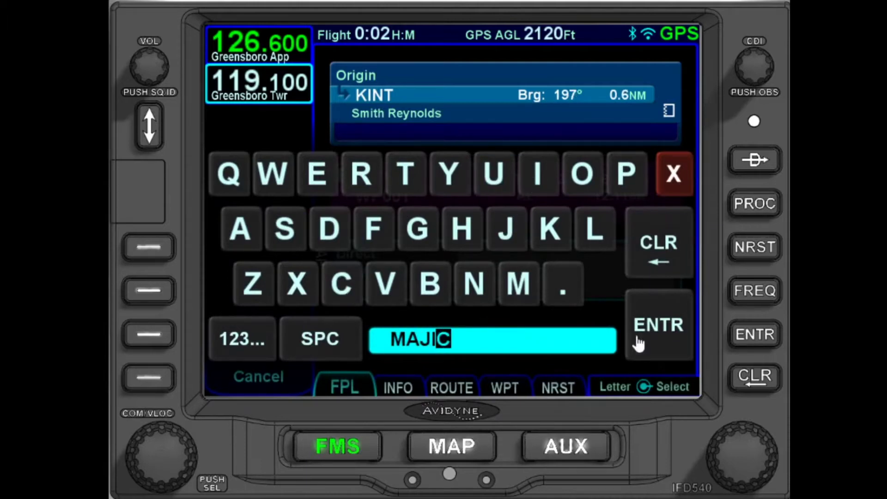
pyautogui.click(656, 324)
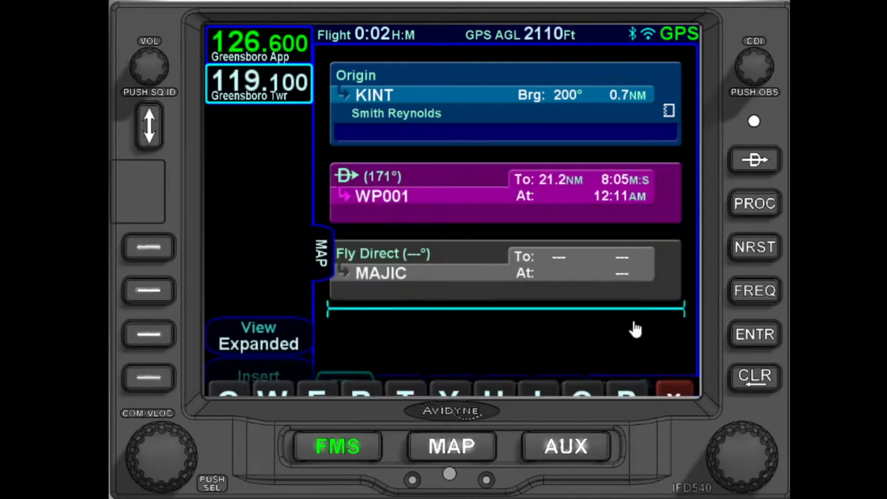
# Add KCLT after MAJIC and show the route on the map beside the flight plan
pyautogui.click(508, 317)
pyautogui.click(391, 305)
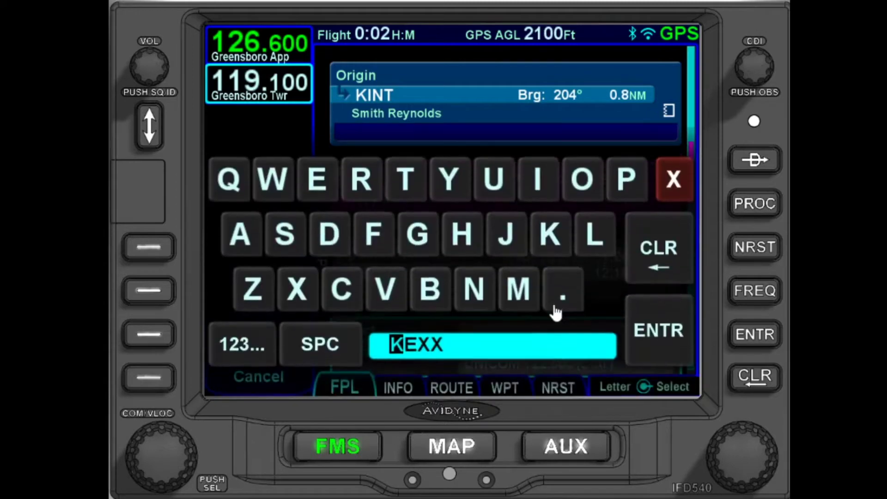
pyautogui.click(548, 230)
pyautogui.click(343, 289)
pyautogui.click(595, 229)
pyautogui.click(406, 174)
pyautogui.click(649, 322)
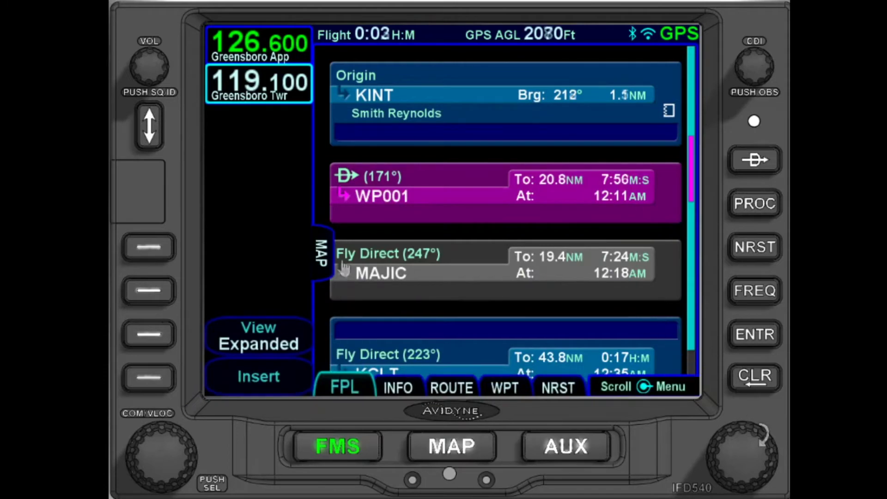
pyautogui.click(322, 254)
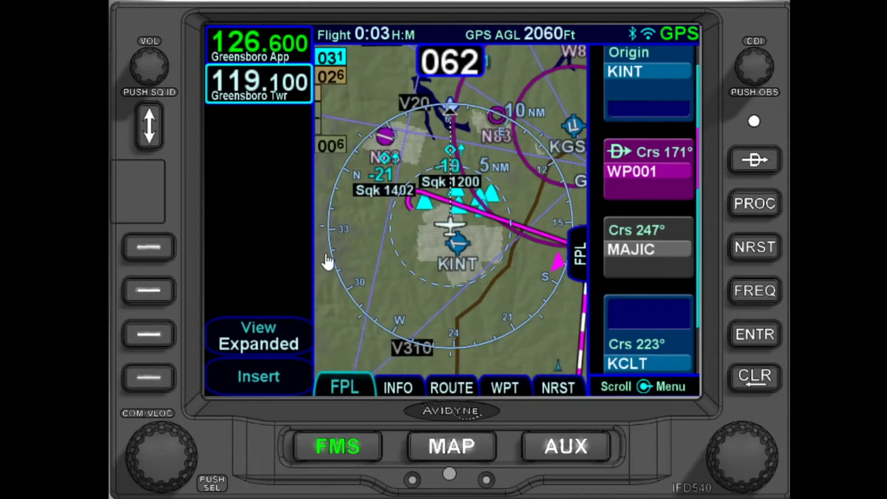